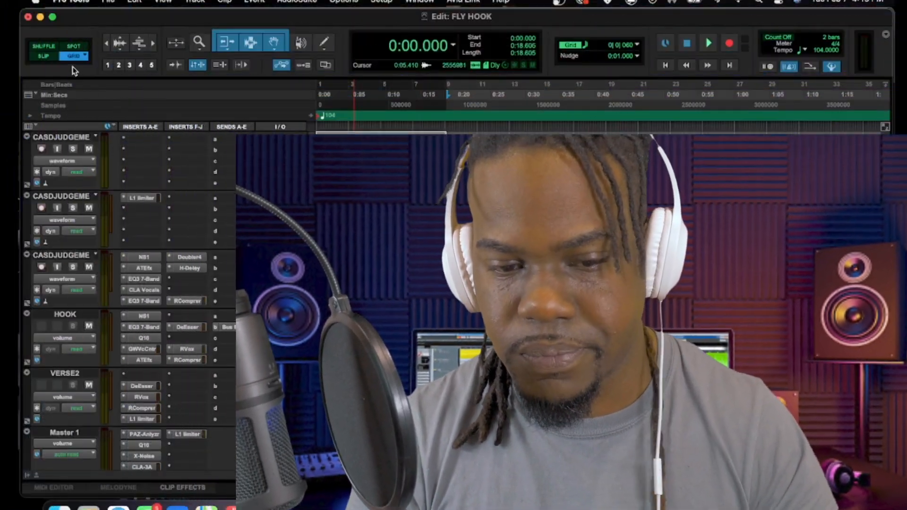
- Switch the edit mode to Slip and place the edit cursor freely at several positions along the empty top track
{"action": "left_click", "coordinate": [75, 58]}
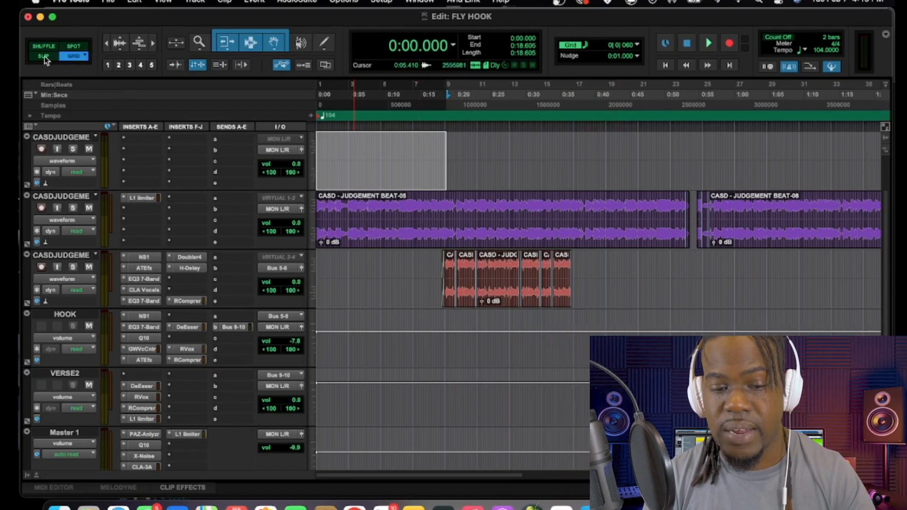
{"action": "left_click", "coordinate": [44, 56]}
{"action": "left_click", "coordinate": [376, 157]}
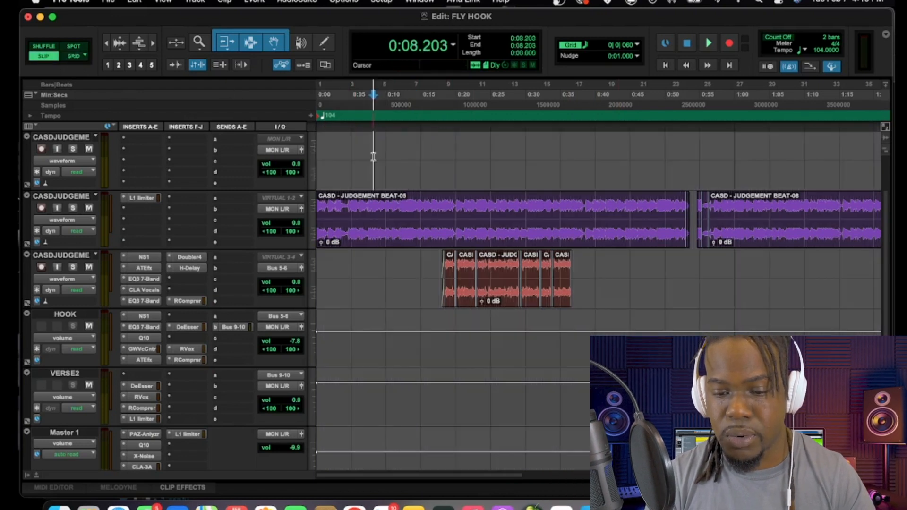
{"action": "left_click", "coordinate": [356, 157]}
{"action": "left_click", "coordinate": [333, 158]}
{"action": "left_click", "coordinate": [379, 158]}
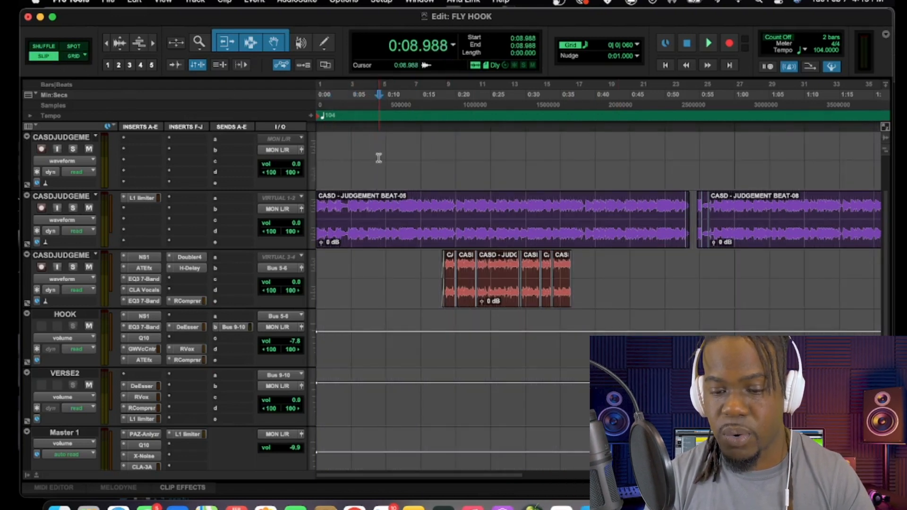
{"action": "left_click", "coordinate": [405, 153]}
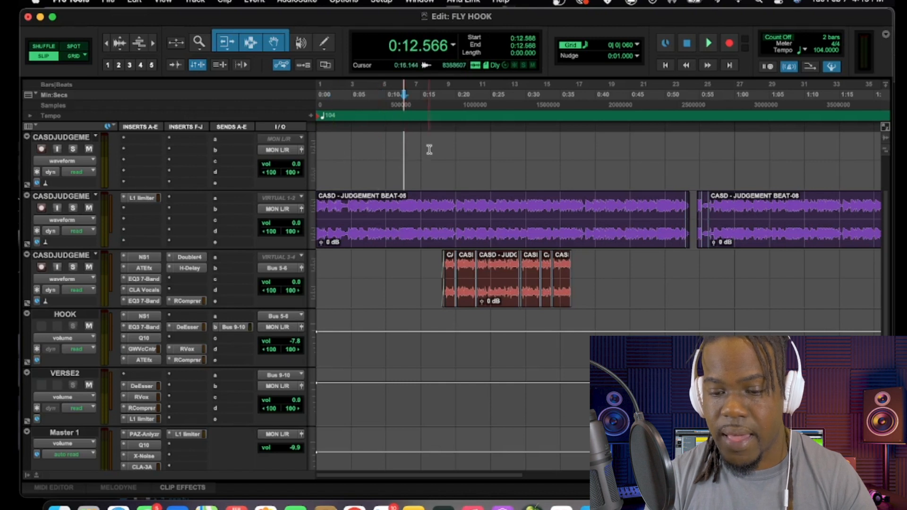
{"action": "left_click", "coordinate": [432, 149]}
{"action": "left_click", "coordinate": [396, 153]}
{"action": "left_click", "coordinate": [373, 151]}
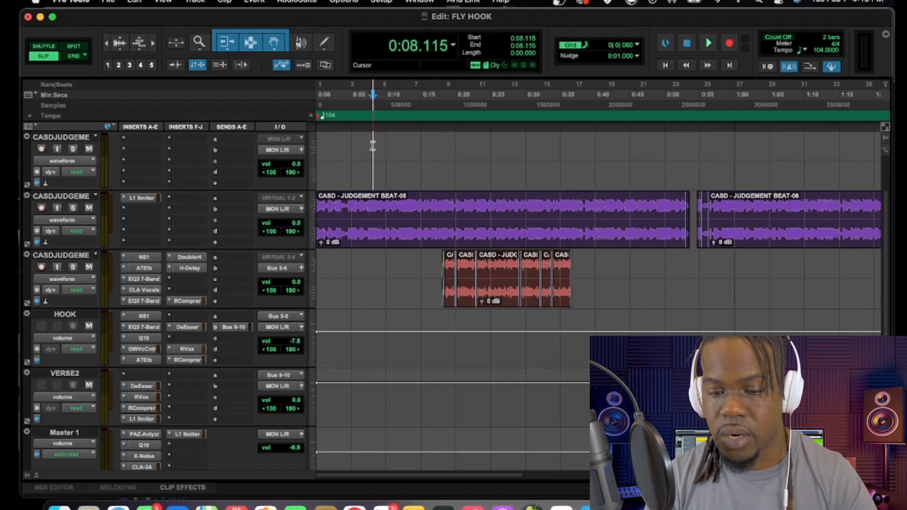
{"action": "left_click", "coordinate": [438, 142]}
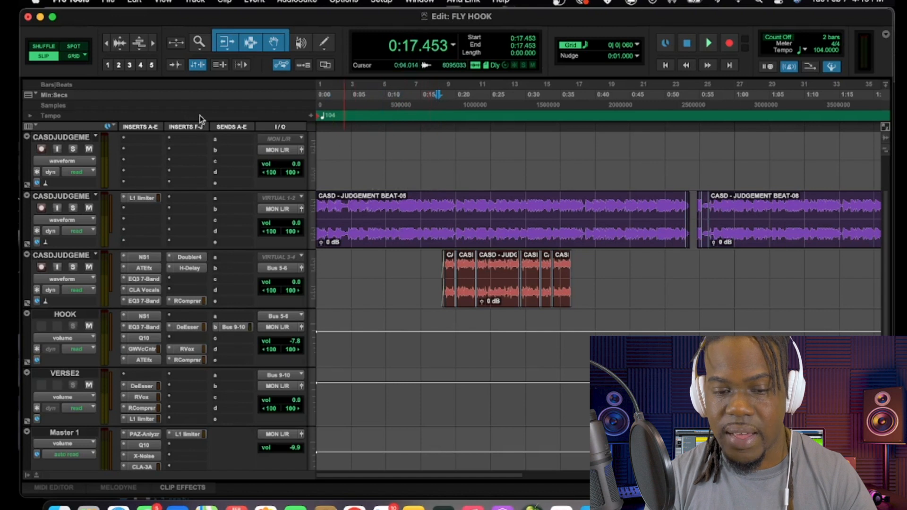
- Set the edit mode to Grid and place the edit cursor at several positions on the empty top track, ending at about 0:11.069
{"action": "left_click", "coordinate": [74, 56]}
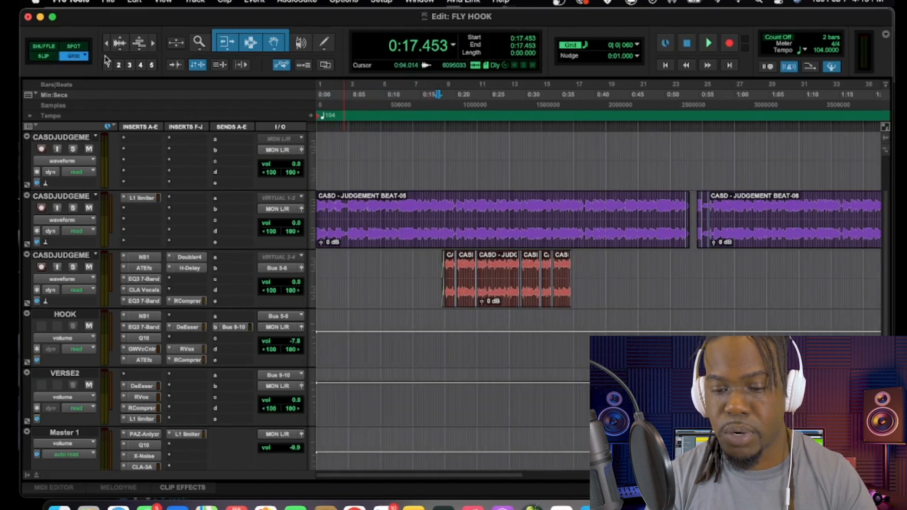
{"action": "left_click", "coordinate": [416, 148]}
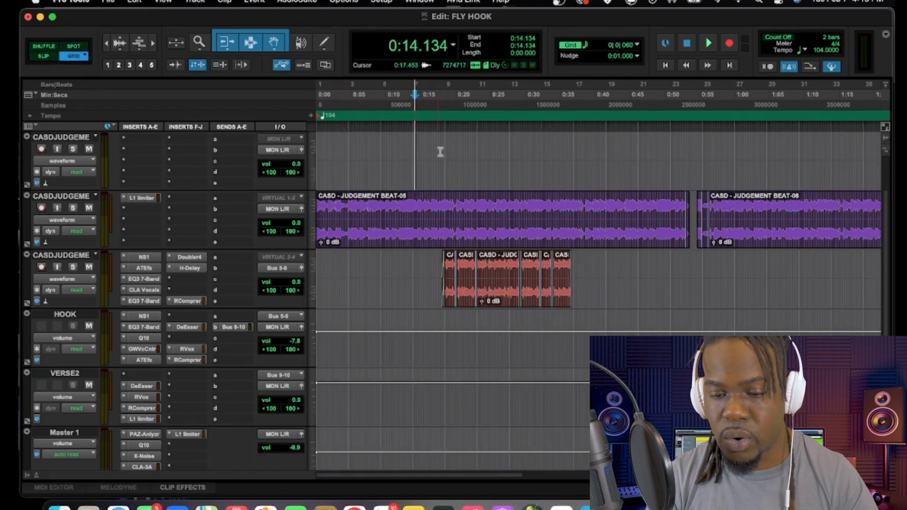
{"action": "left_click", "coordinate": [446, 152]}
{"action": "left_click", "coordinate": [435, 151]}
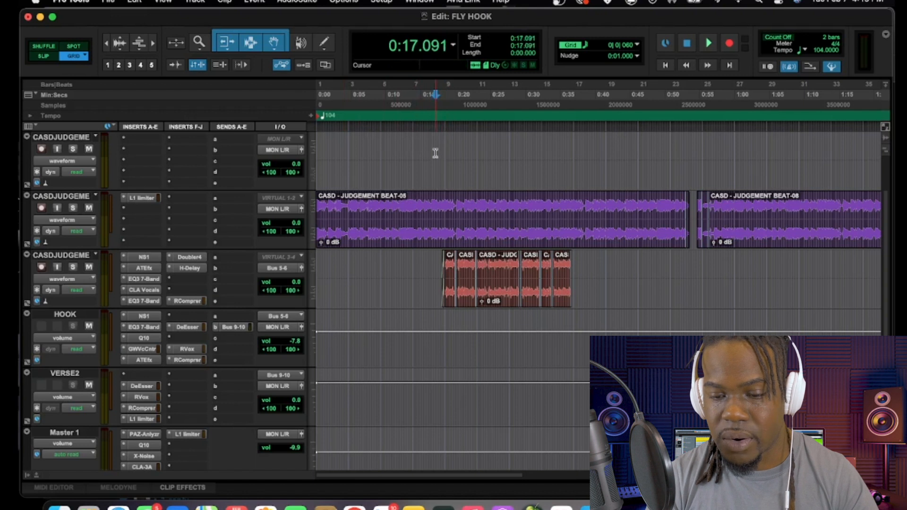
{"action": "left_click", "coordinate": [395, 151]}
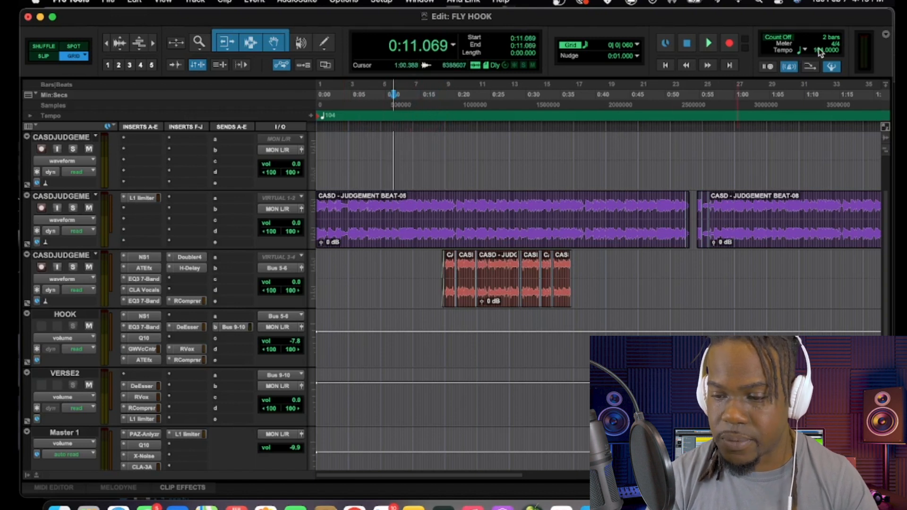
- Set the grid value to a 1/4 note and select the empty top track from the session start to about 0:32.307
{"action": "left_click", "coordinate": [636, 47]}
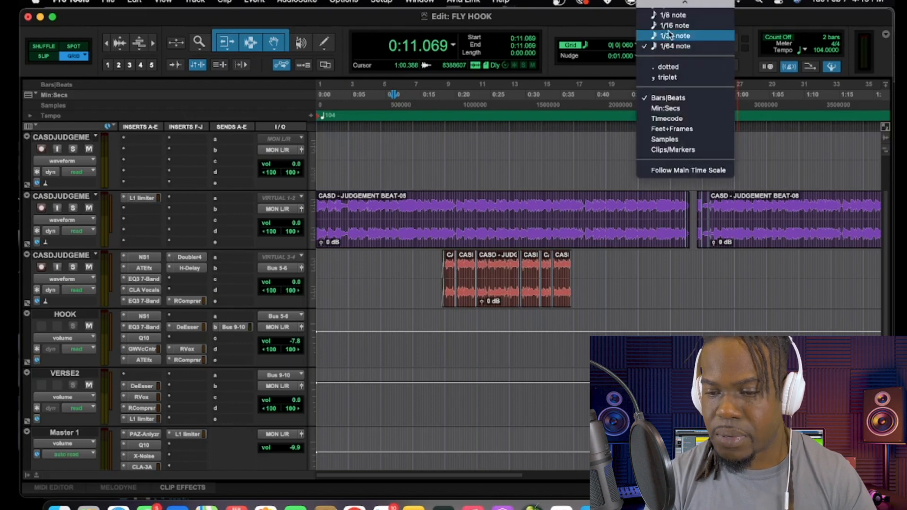
{"action": "left_click", "coordinate": [676, 36]}
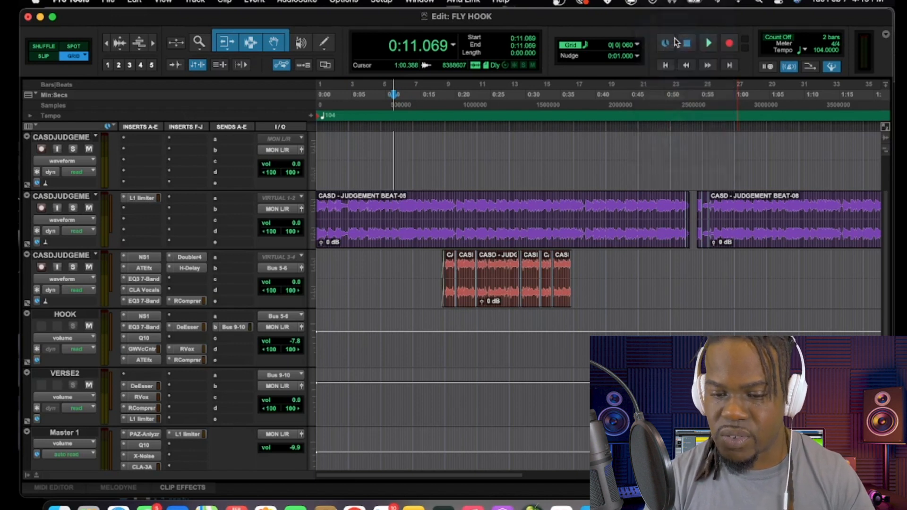
{"action": "left_click", "coordinate": [638, 47]}
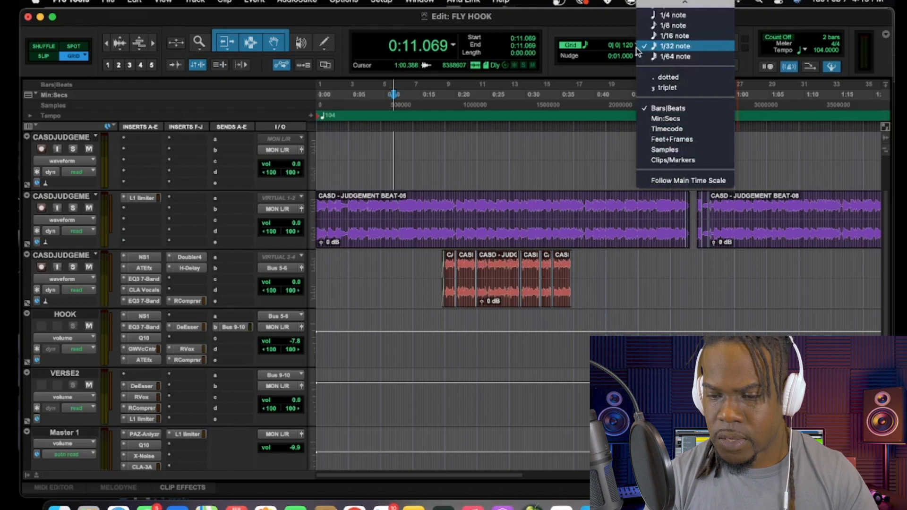
{"action": "left_click", "coordinate": [666, 24]}
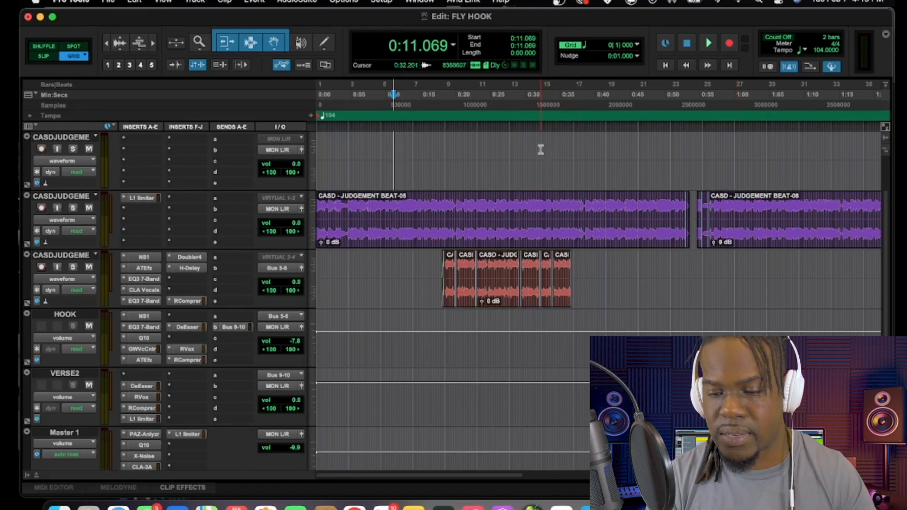
{"action": "left_click_drag", "start_coordinate": [543, 148], "coordinate": [281, 171]}
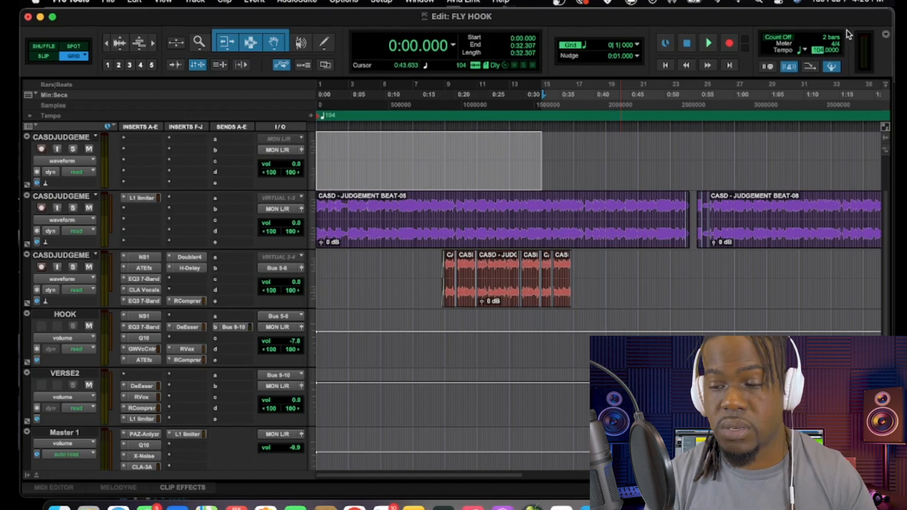
- Hide the MIDI Controls in the Edit window and show them again
{"action": "left_click", "coordinate": [886, 36]}
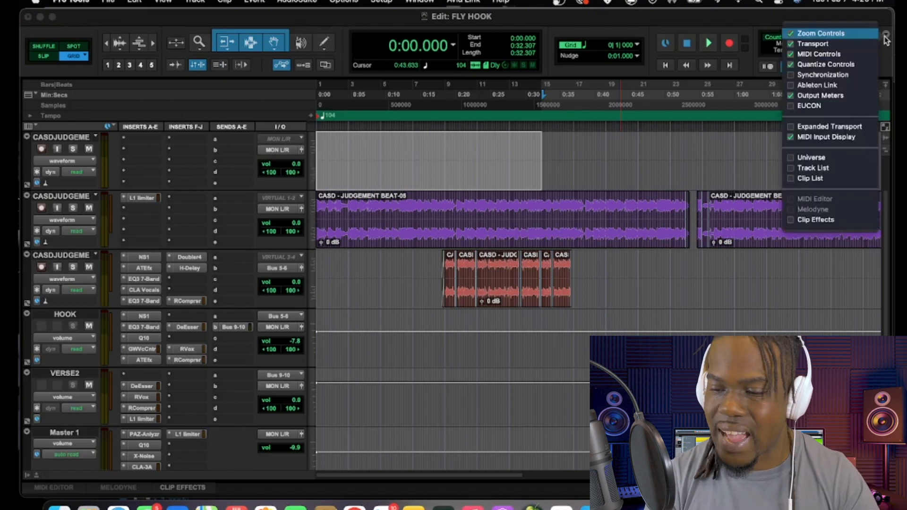
{"action": "left_click", "coordinate": [840, 56]}
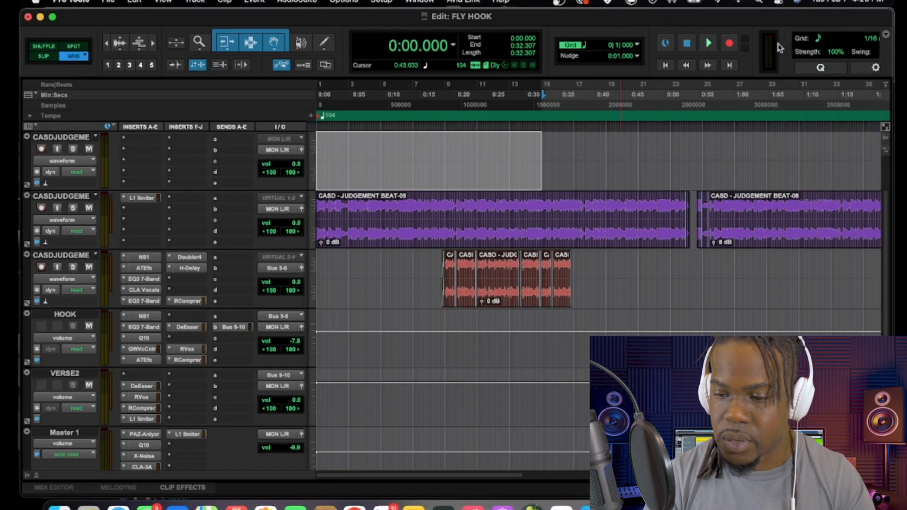
{"action": "left_click", "coordinate": [886, 36]}
{"action": "left_click", "coordinate": [853, 55]}
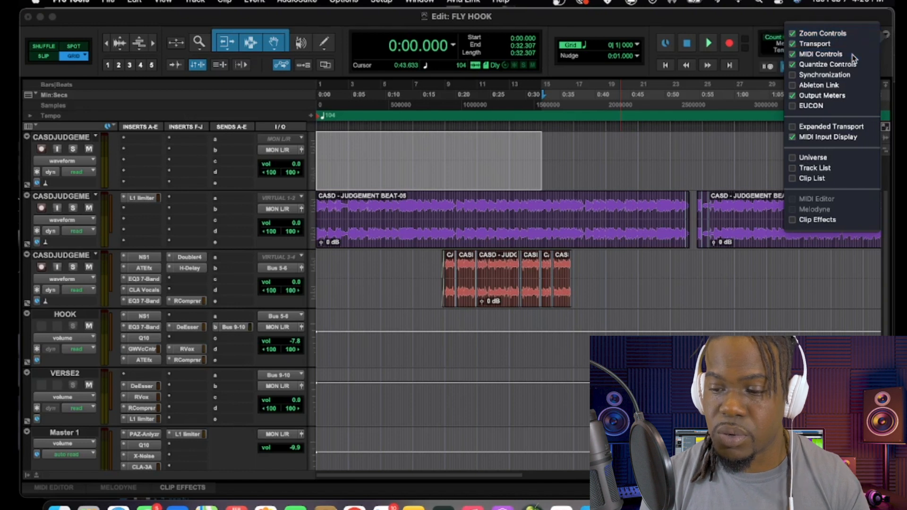
{"action": "left_click", "coordinate": [773, 21]}
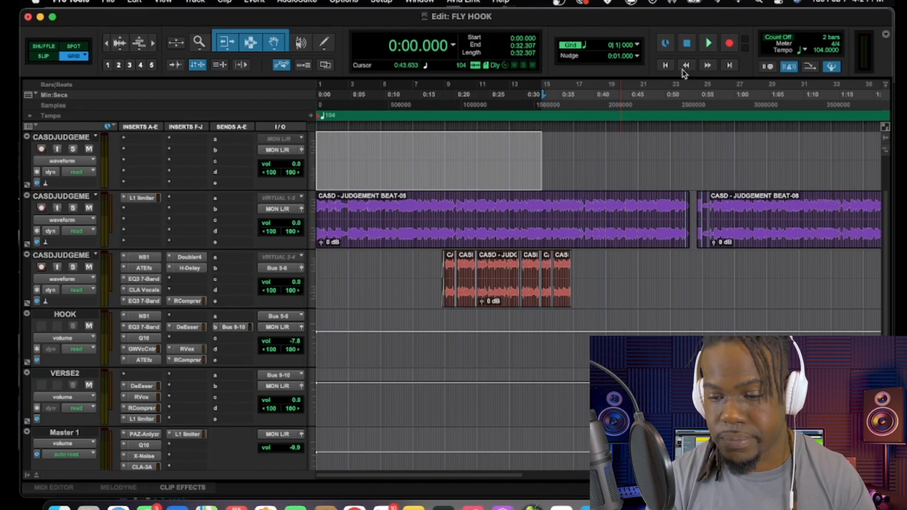
- Play the session from the start while trying tempos of 102 and 104, and set the tempo to 105 BPM
{"action": "left_click", "coordinate": [667, 66]}
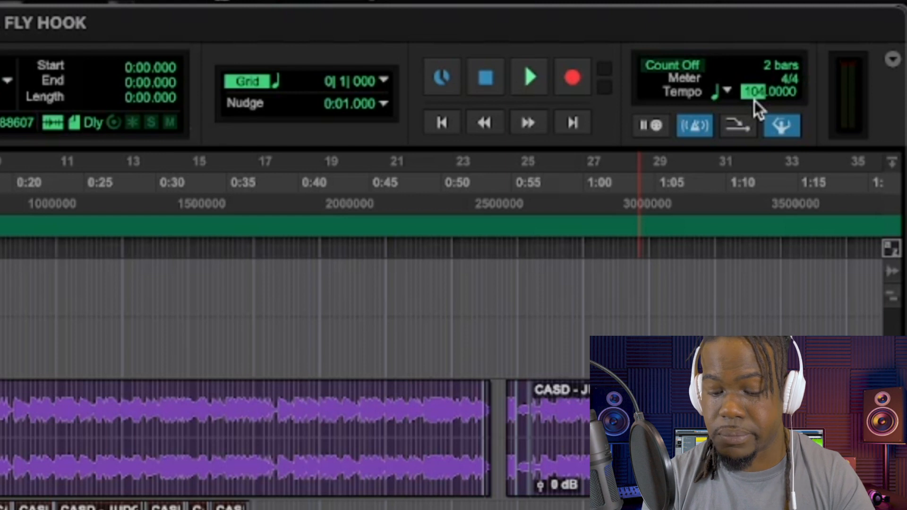
{"action": "key", "text": "space"}
{"action": "scroll", "coordinate": [755, 100], "scroll_direction": "down", "scroll_amount": 3}
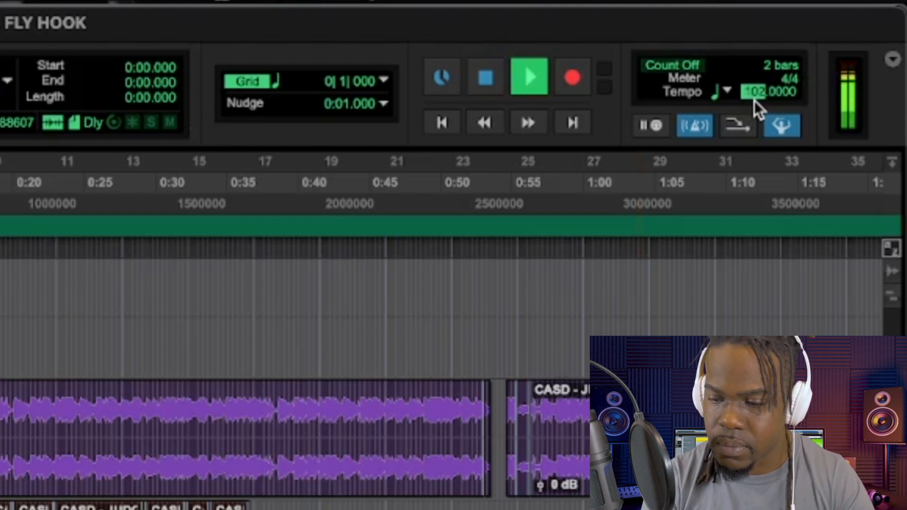
{"action": "scroll", "coordinate": [755, 100], "scroll_direction": "up", "scroll_amount": 2}
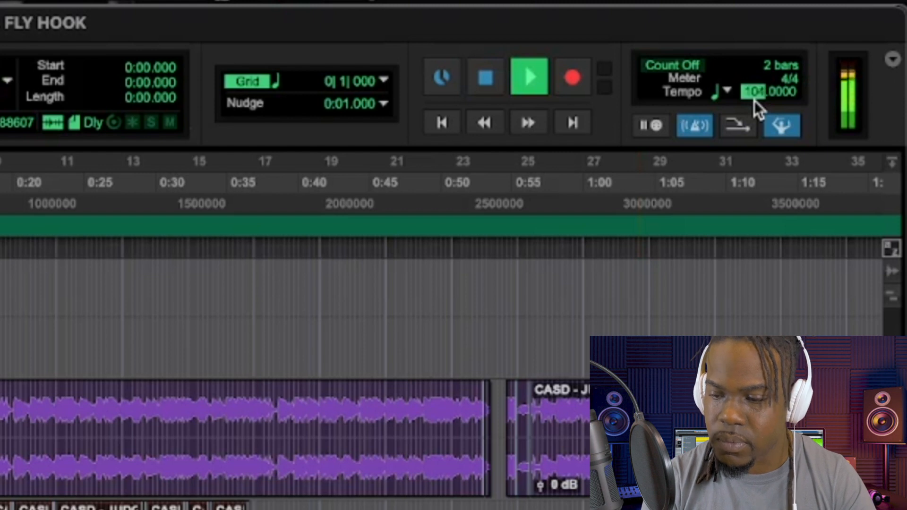
{"action": "scroll", "coordinate": [755, 101], "scroll_direction": "up", "scroll_amount": 2}
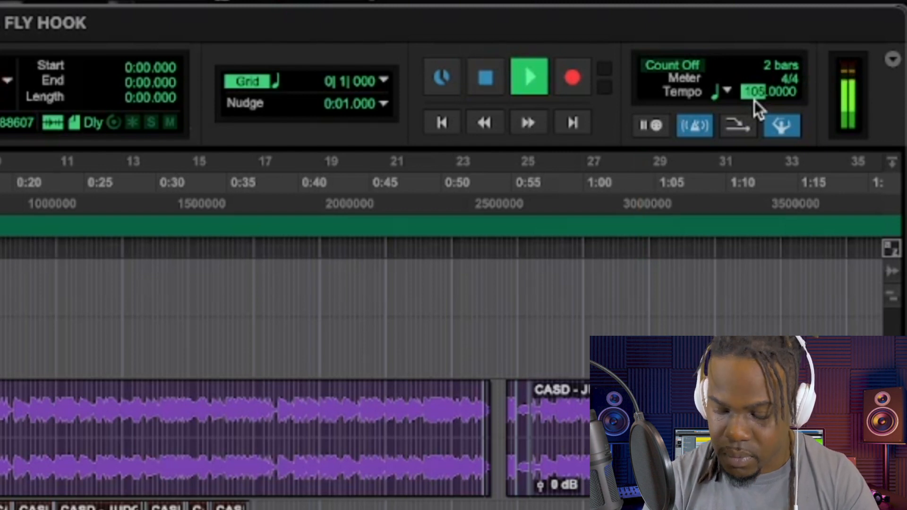
{"action": "key", "text": "space"}
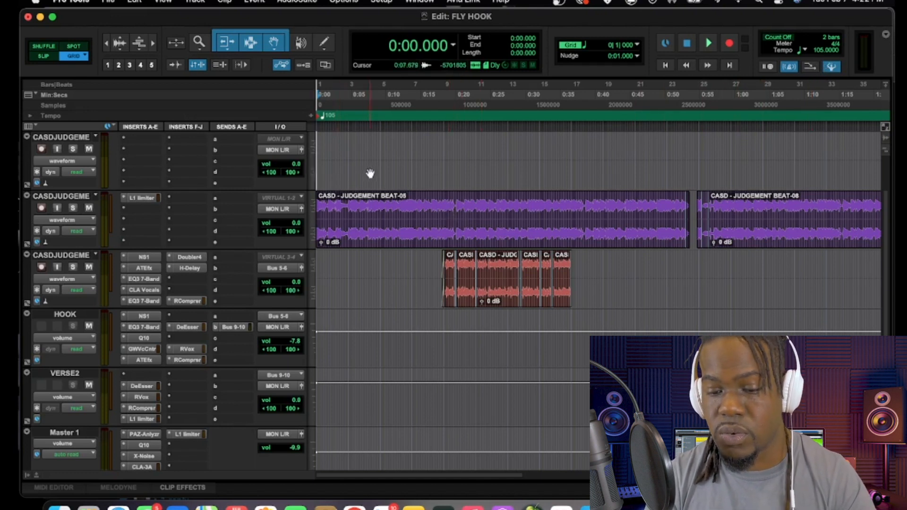
- Play the beat and hook vocals briefly from about 0:18.285
{"action": "left_click", "coordinate": [444, 204]}
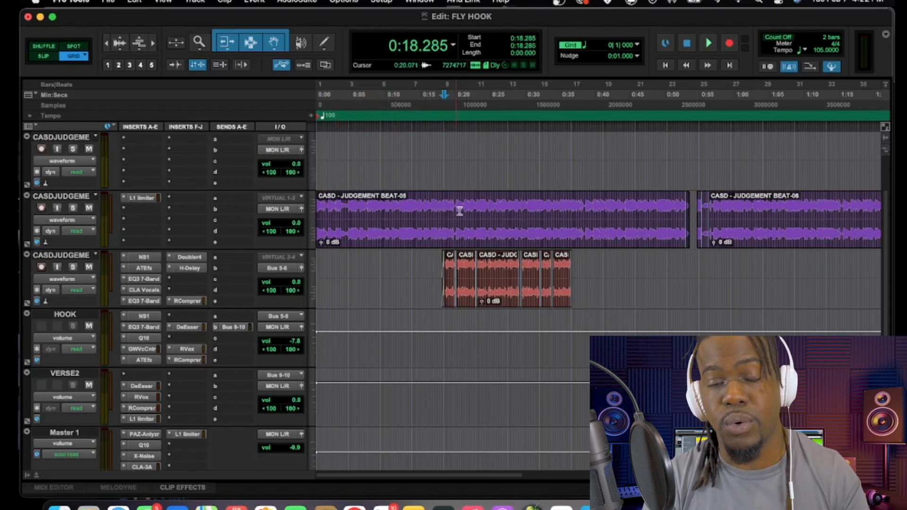
{"action": "key", "text": "space"}
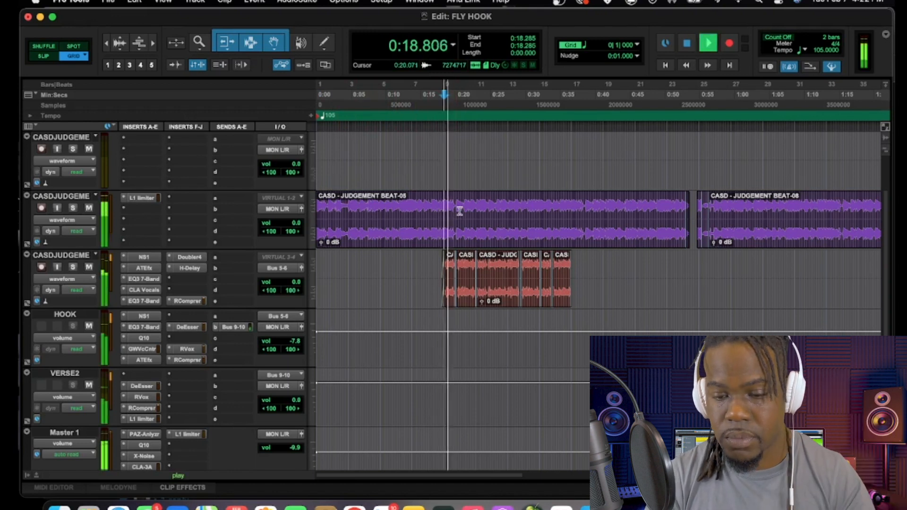
{"action": "key", "text": "space"}
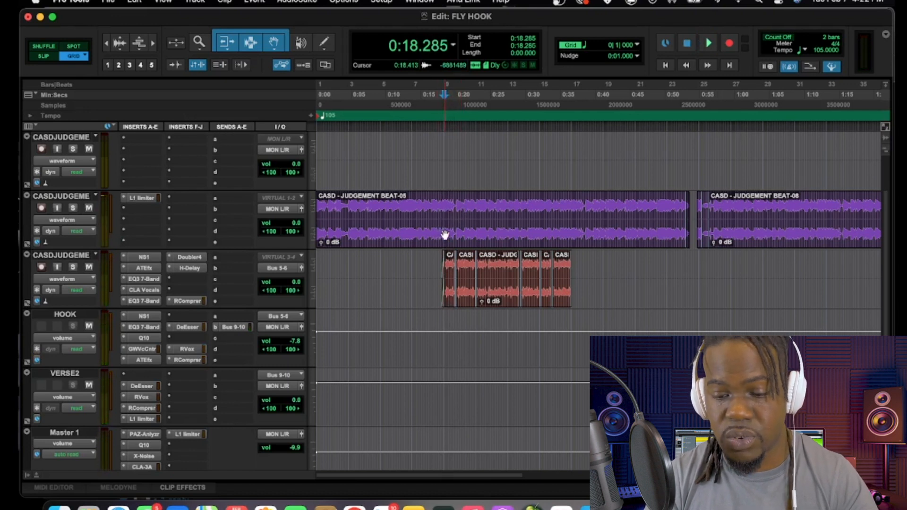
- Examine the start of the first hook vocal clip up close and audition it from about 0:18.176
{"action": "key", "text": "super+bracketright"}
{"action": "key", "text": "super+bracketright"}
{"action": "key", "text": "super+bracketright"}
{"action": "key", "text": "super+bracketright"}
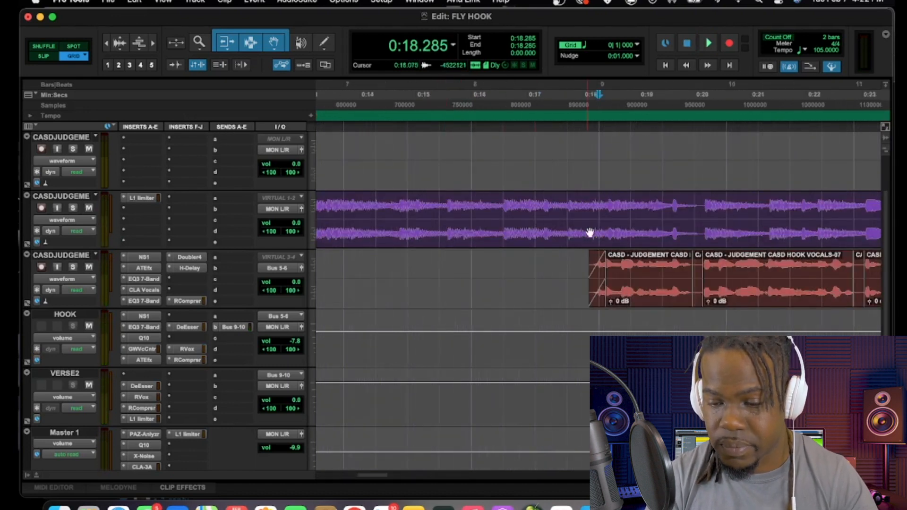
{"action": "key", "text": "super+bracketright"}
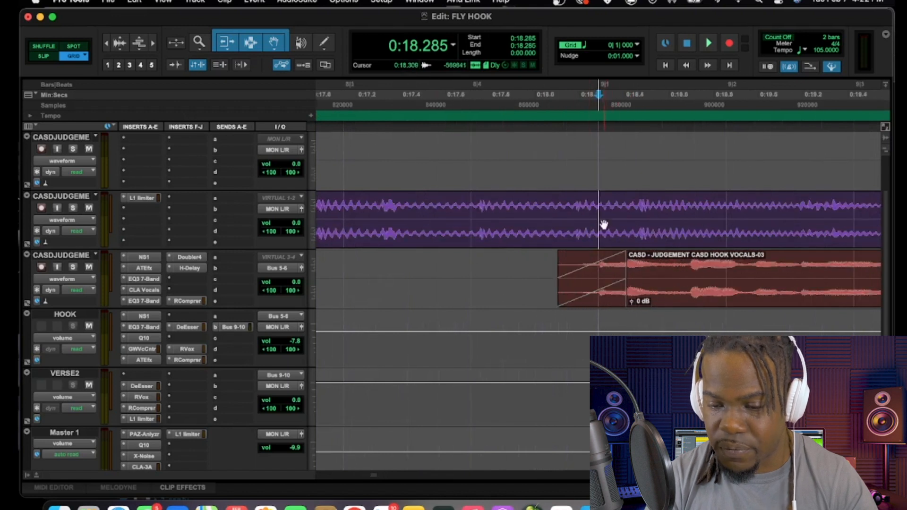
{"action": "left_click", "coordinate": [574, 211]}
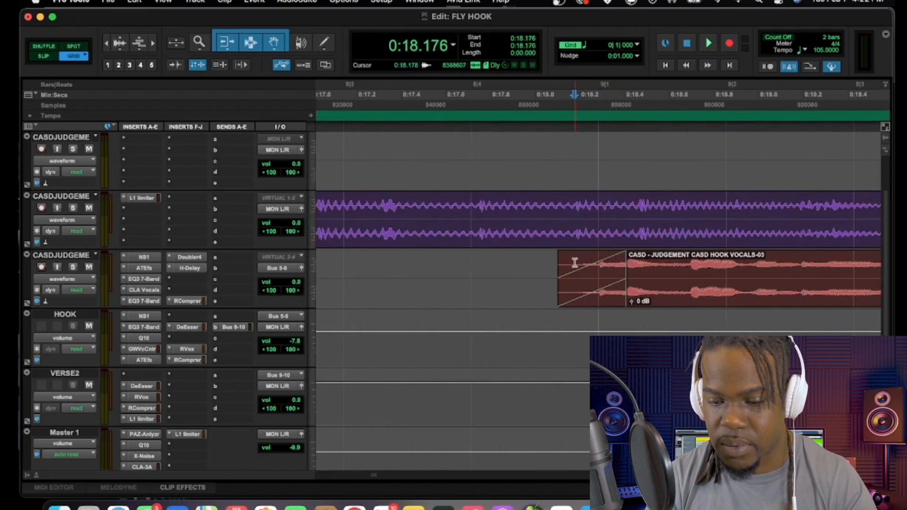
{"action": "key", "text": "space"}
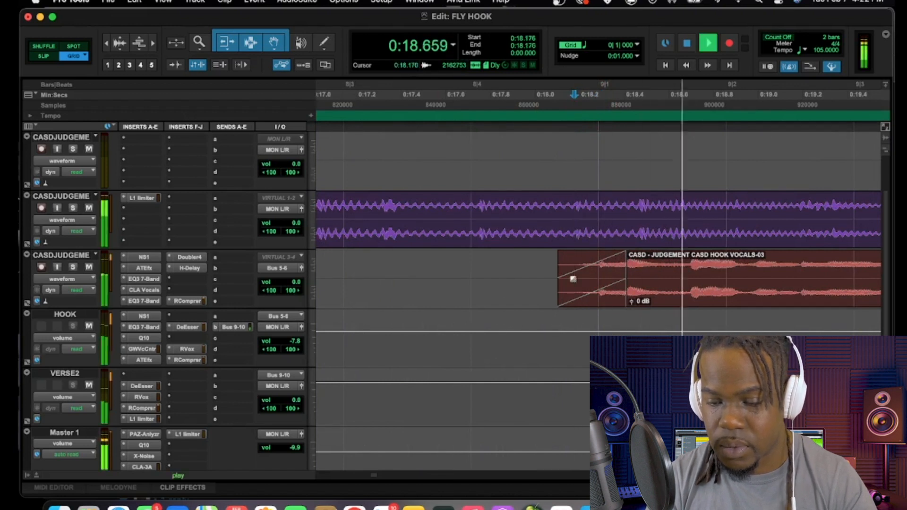
{"action": "key", "text": "space"}
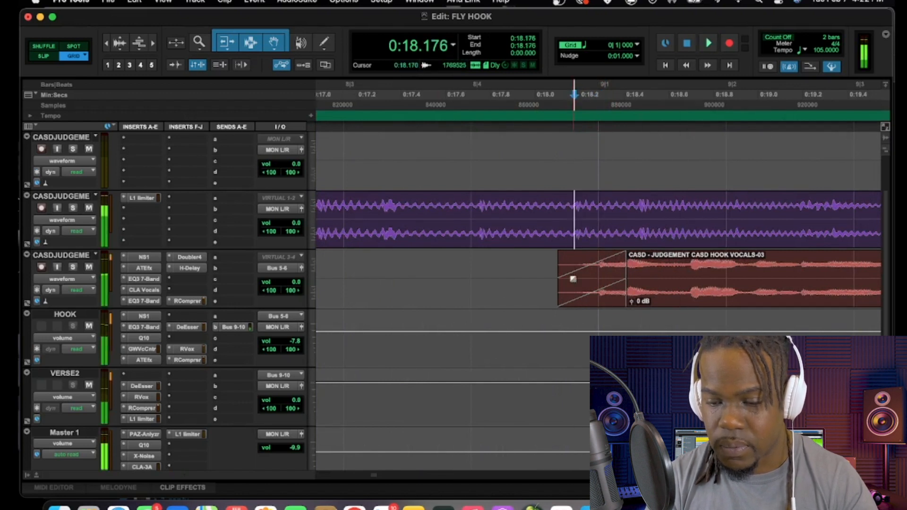
- Audition the beat and vocal from about 0:18.454 and reposition the edit cursor at about 0:18.435 on the beat track
{"action": "left_click", "coordinate": [639, 212]}
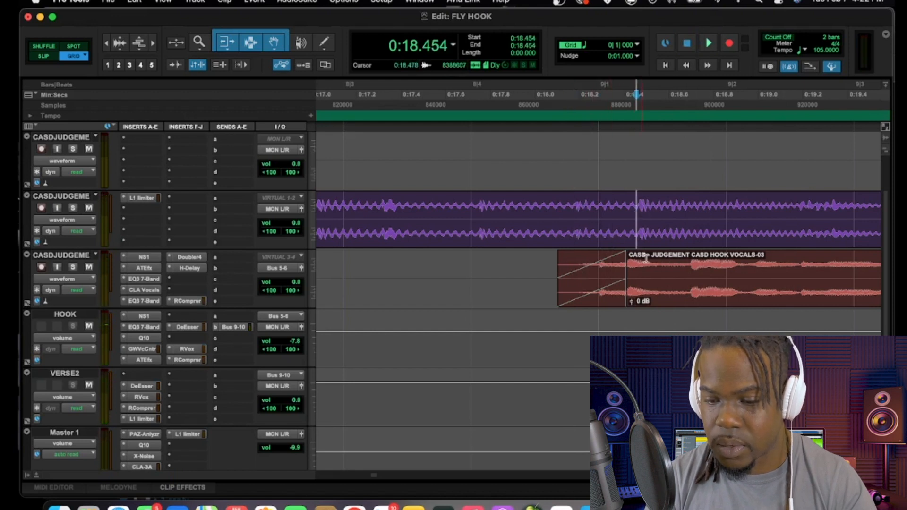
{"action": "key", "text": "space"}
{"action": "key", "text": "space"}
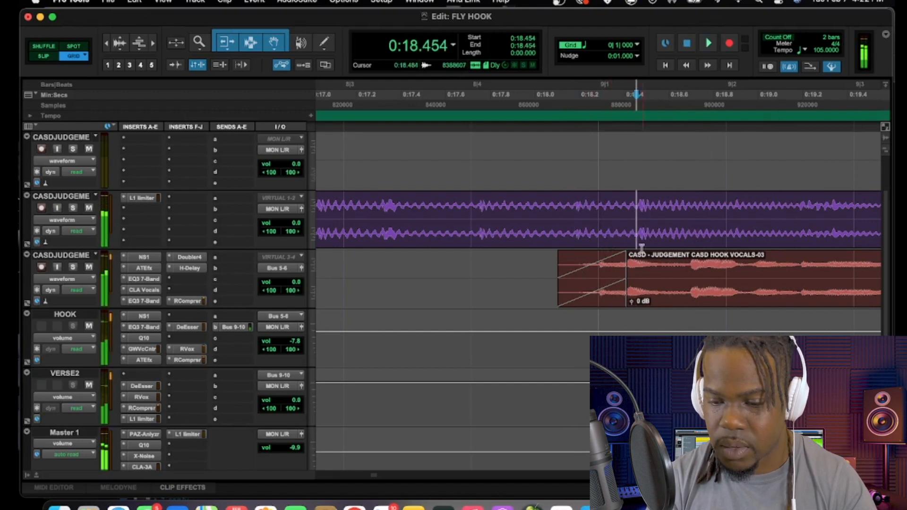
{"action": "left_click", "coordinate": [632, 212]}
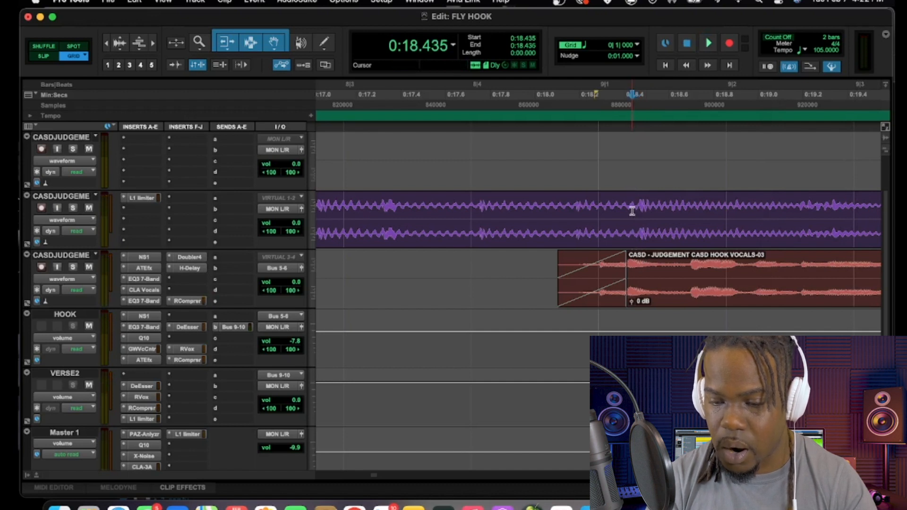
- Audition the beat and hook vocal briefly from 0:18.435 and try a session tempo of 106 BPM
{"action": "key", "text": "space"}
{"action": "key", "text": "space"}
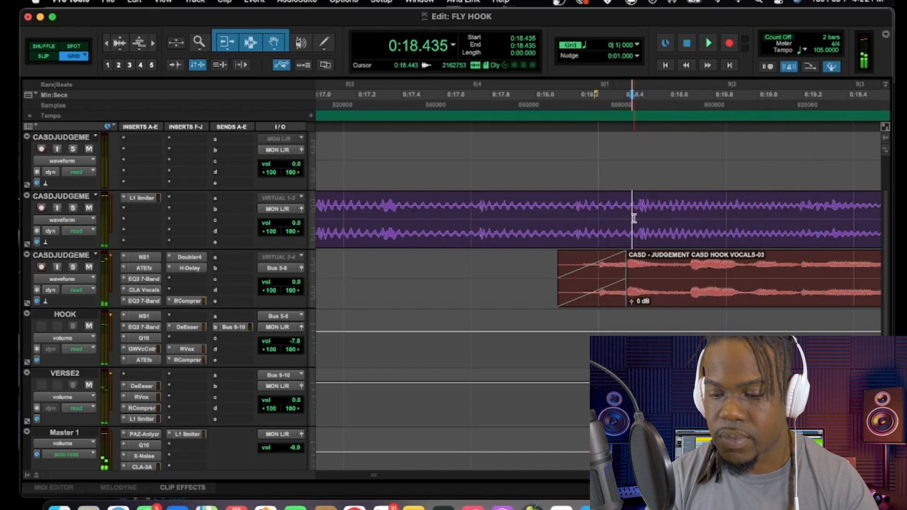
{"action": "left_click", "coordinate": [821, 52]}
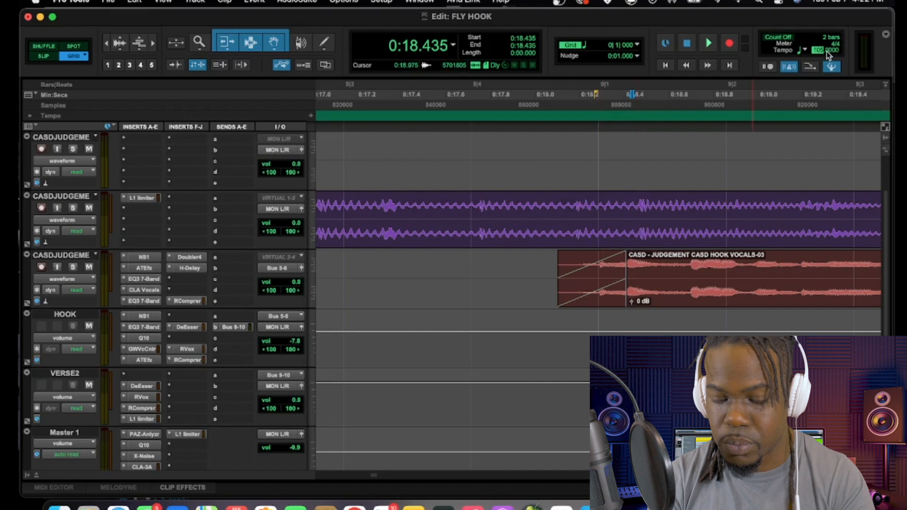
{"action": "type", "text": "108"}
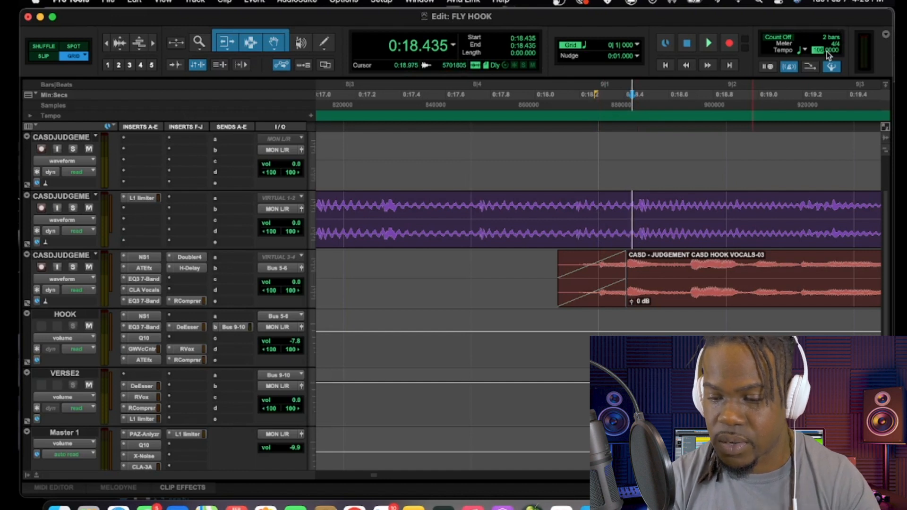
{"action": "key", "text": "Return"}
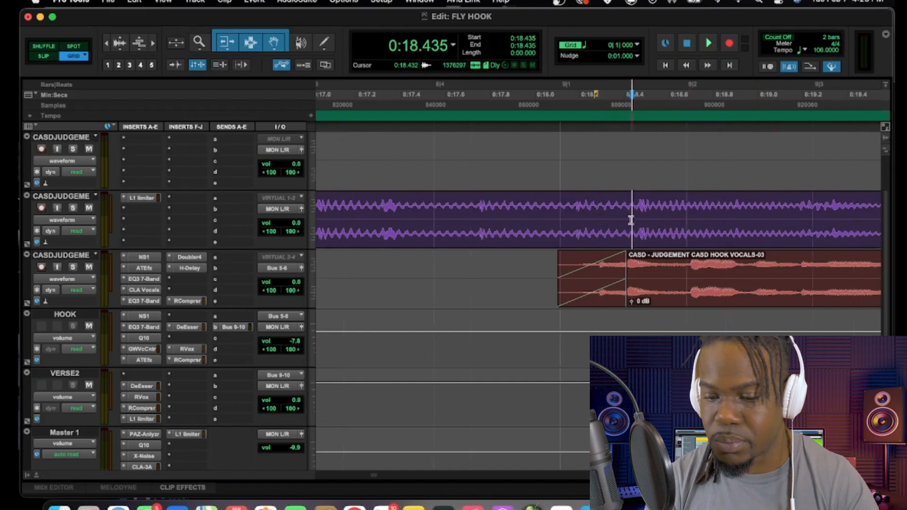
- Set the session tempo to 104 BPM and audition the beat and hook vocal from bar 9 at 0:18.461
{"action": "left_click", "coordinate": [819, 50]}
{"action": "type", "text": "106"}
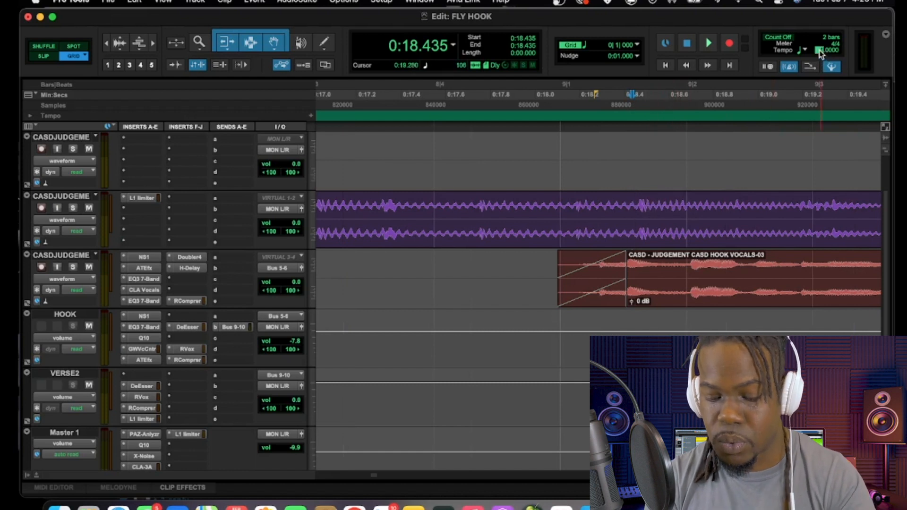
{"action": "key", "text": "Return"}
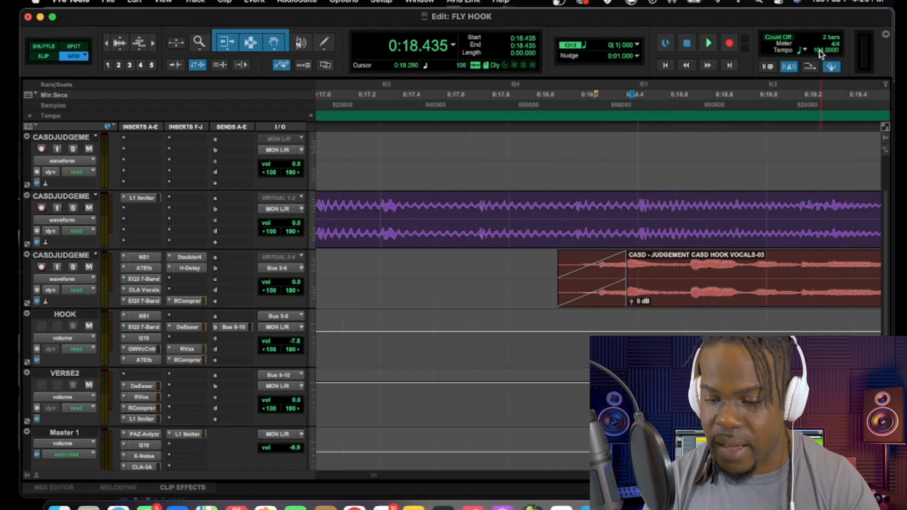
{"action": "left_click", "coordinate": [639, 206]}
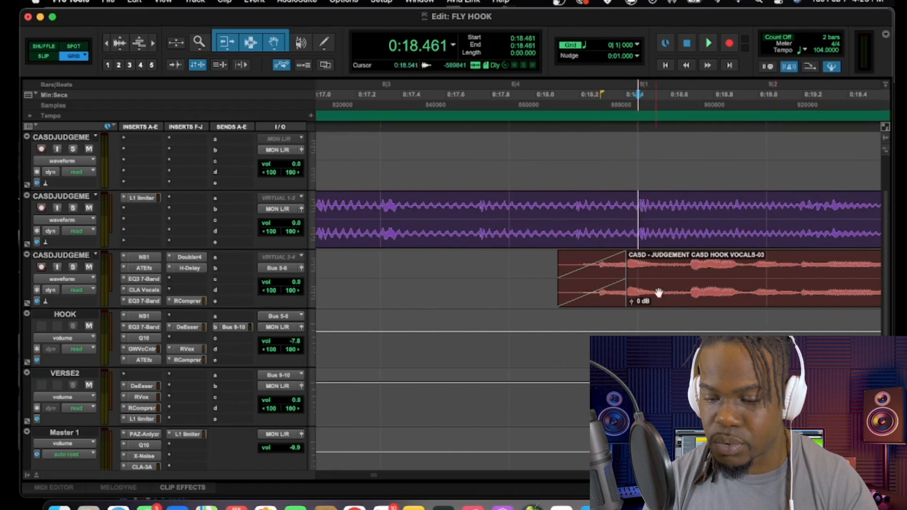
{"action": "key", "text": "space"}
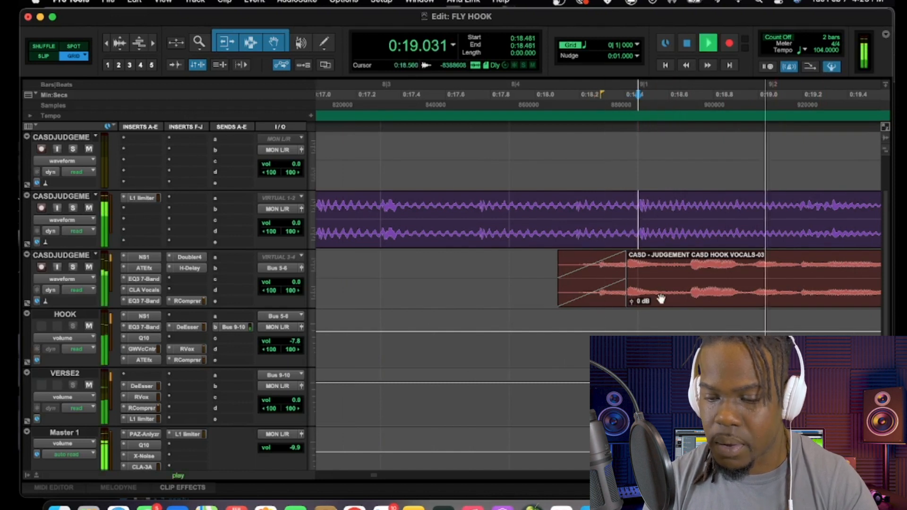
{"action": "key", "text": "space"}
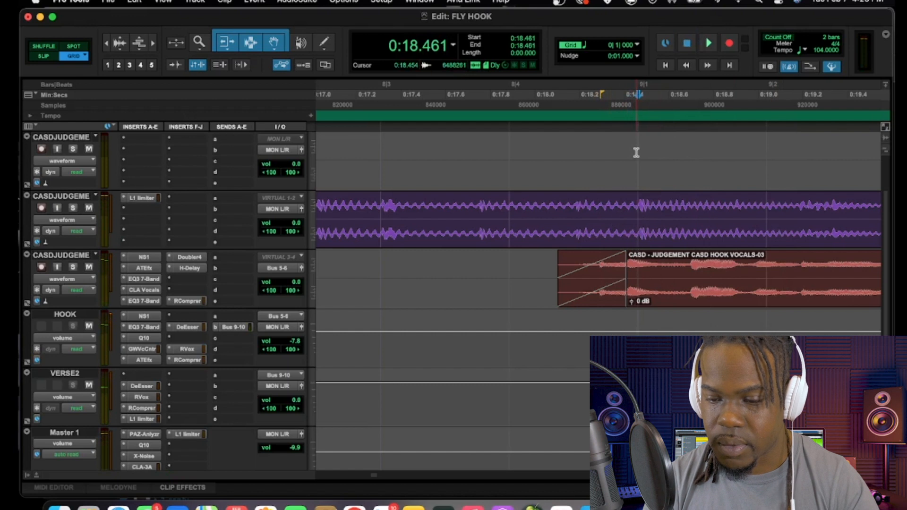
- Compare edit cursor positions around the bar 9 line on the empty track and play from 0:18.461
{"action": "left_click", "coordinate": [637, 152], "text": "shift"}
{"action": "left_click", "coordinate": [637, 152]}
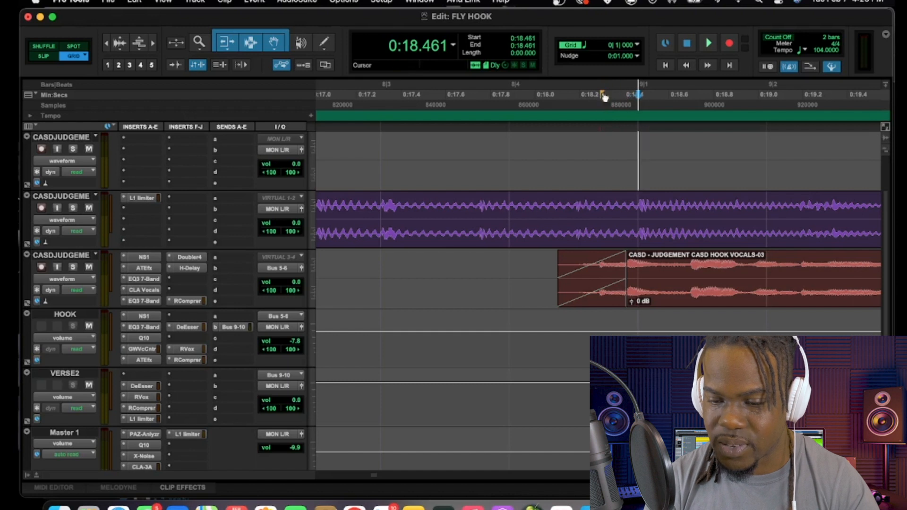
{"action": "left_click", "coordinate": [628, 147]}
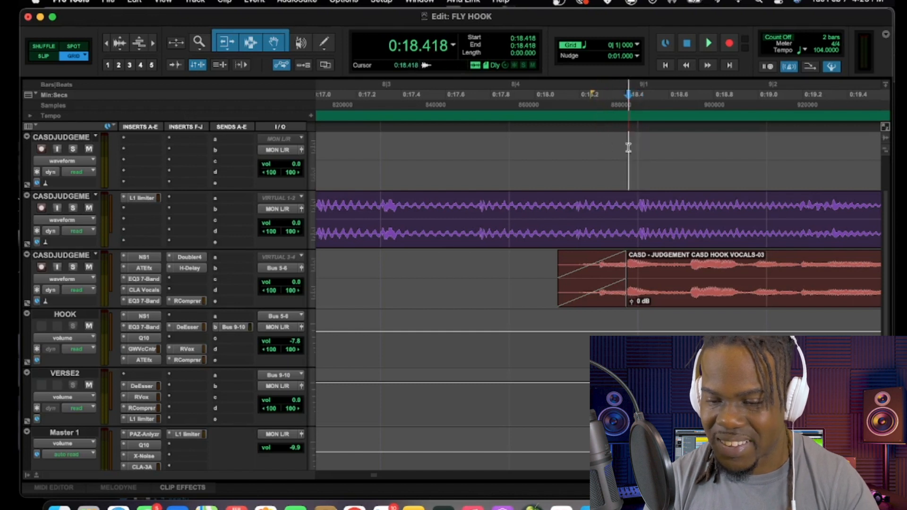
{"action": "left_click", "coordinate": [622, 149]}
{"action": "left_click", "coordinate": [639, 147]}
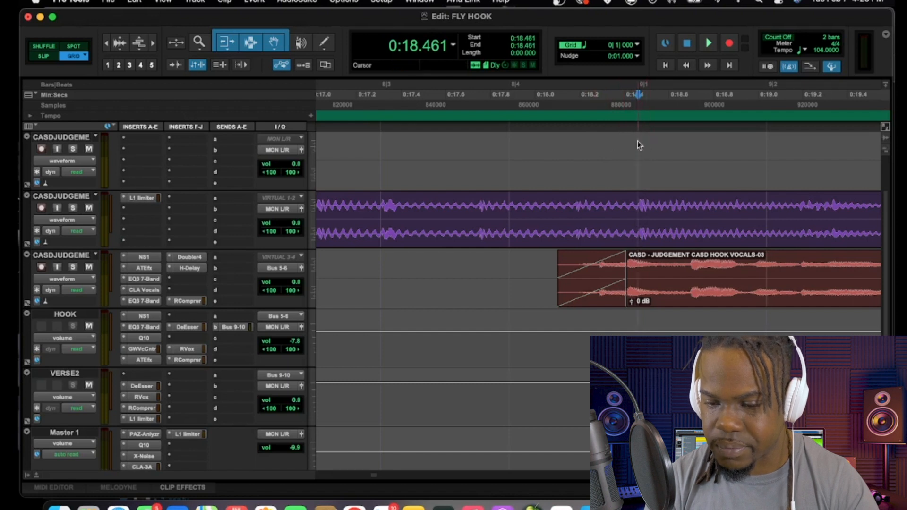
{"action": "key", "text": "space"}
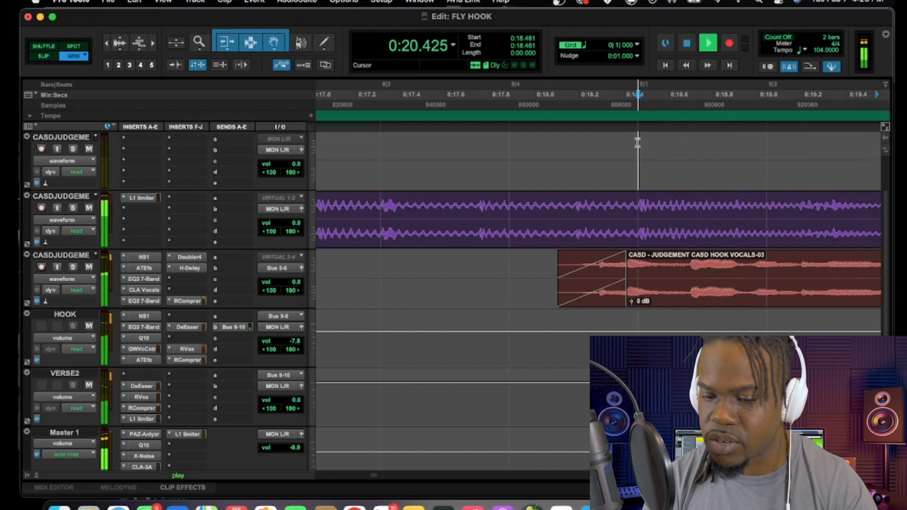
{"action": "key", "text": "space"}
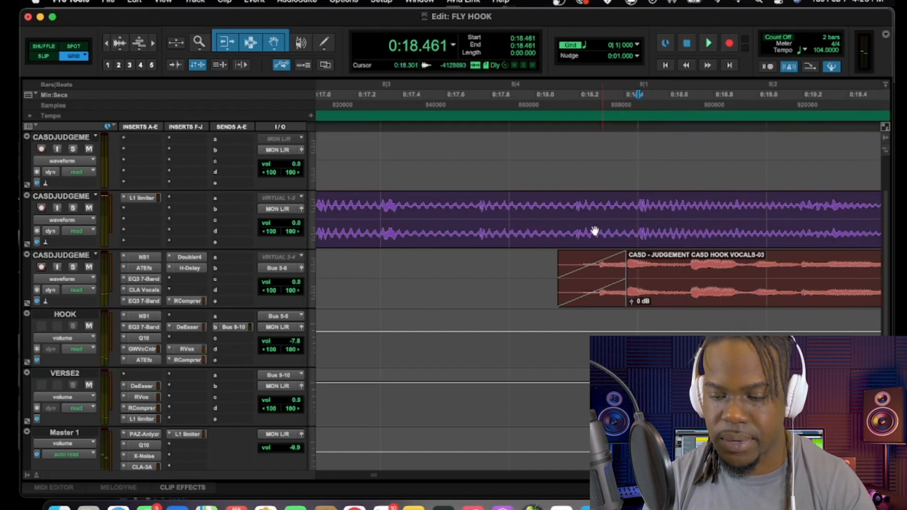
- Select the first beat clip from the session start and add the hook vocal clips below it to the selection
{"action": "scroll", "coordinate": [535, 221], "scroll_direction": "left", "scroll_amount": 2}
{"action": "scroll", "coordinate": [534, 221], "scroll_direction": "left", "scroll_amount": 15}
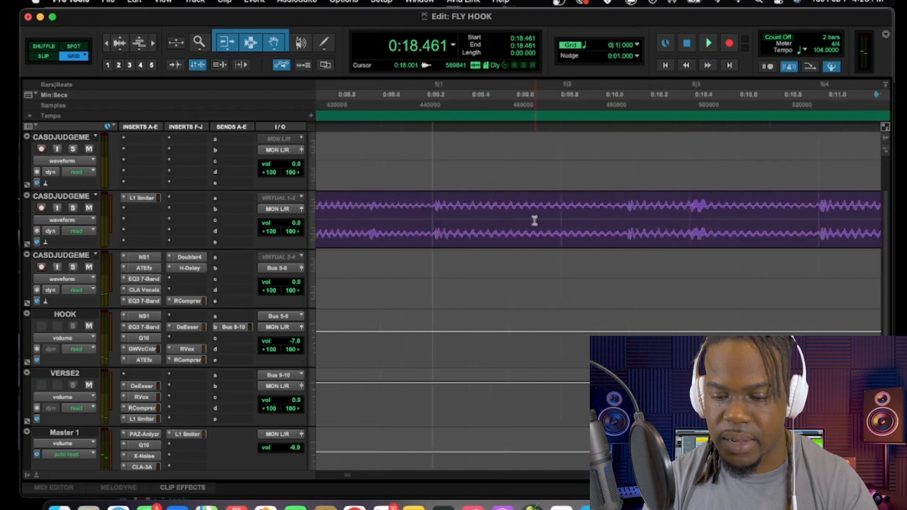
{"action": "scroll", "coordinate": [534, 220], "scroll_direction": "down", "scroll_amount": 2}
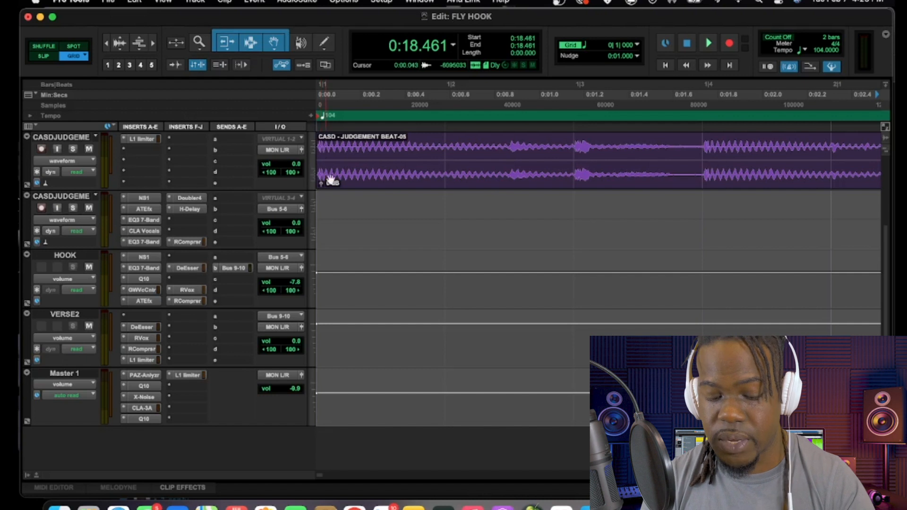
{"action": "key", "text": "t"}
{"action": "key", "text": "r"}
{"action": "key", "text": "r"}
{"action": "key", "text": "r"}
{"action": "key", "text": "r"}
{"action": "key", "text": "r"}
{"action": "key", "text": "r"}
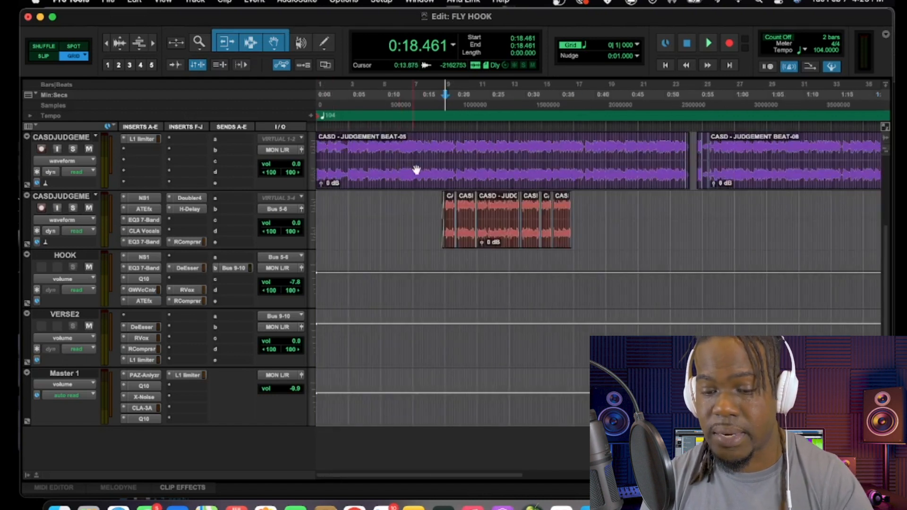
{"action": "left_click", "coordinate": [434, 172]}
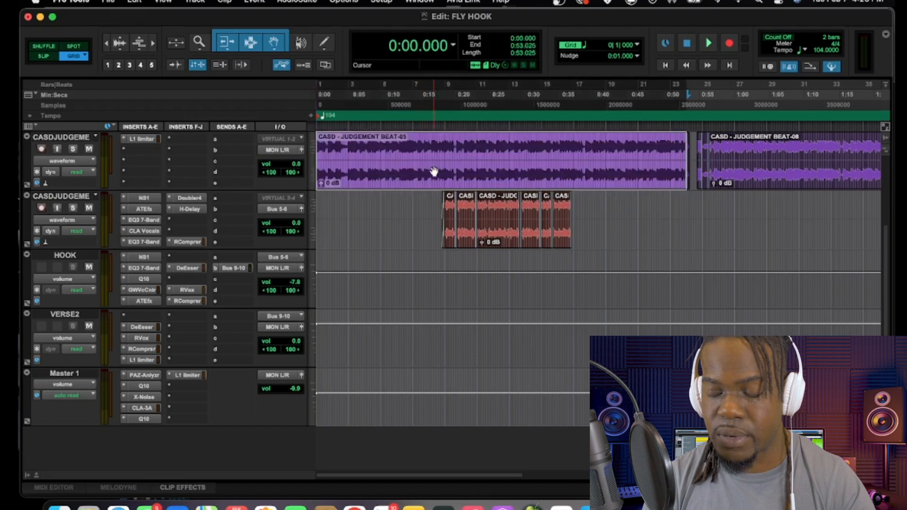
{"action": "left_click", "coordinate": [528, 231], "text": "shift"}
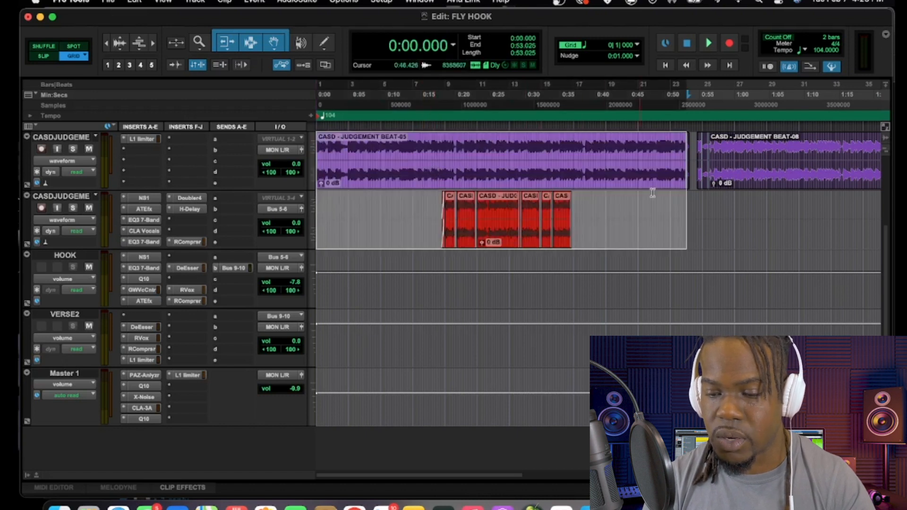
- Extend the selection through the remaining beat clips to the end of the faded last clip at 2:41.486
{"action": "left_click", "coordinate": [762, 157], "text": "shift"}
{"action": "left_click", "coordinate": [806, 180], "text": "shift"}
{"action": "scroll", "coordinate": [805, 179], "scroll_direction": "right", "scroll_amount": 15}
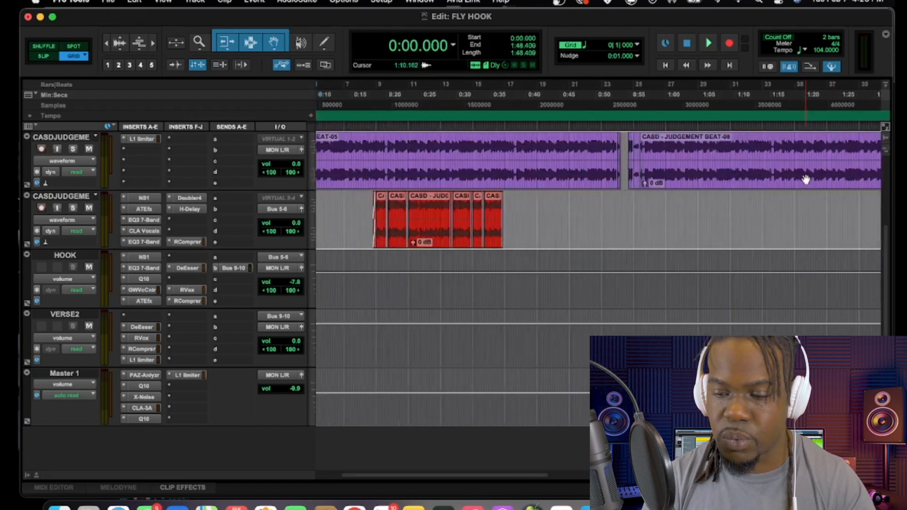
{"action": "scroll", "coordinate": [805, 179], "scroll_direction": "right", "scroll_amount": 4}
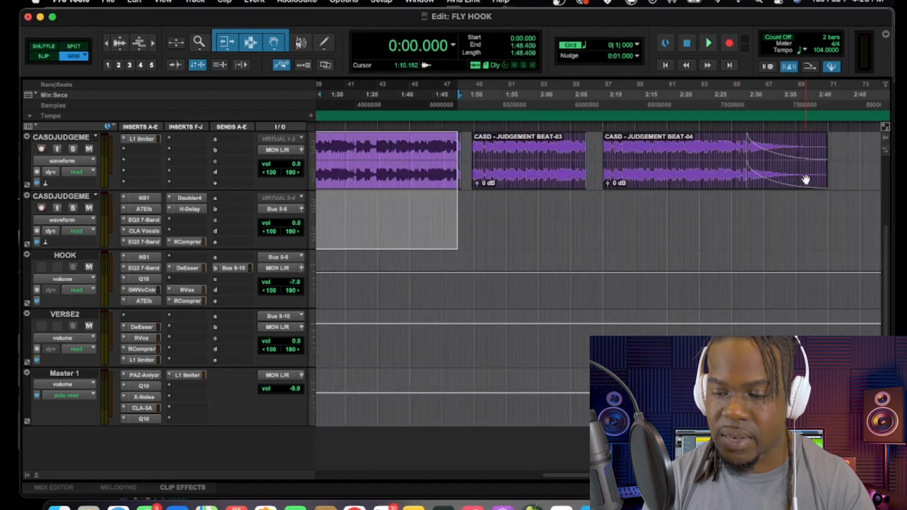
{"action": "left_click", "coordinate": [806, 179], "text": "shift"}
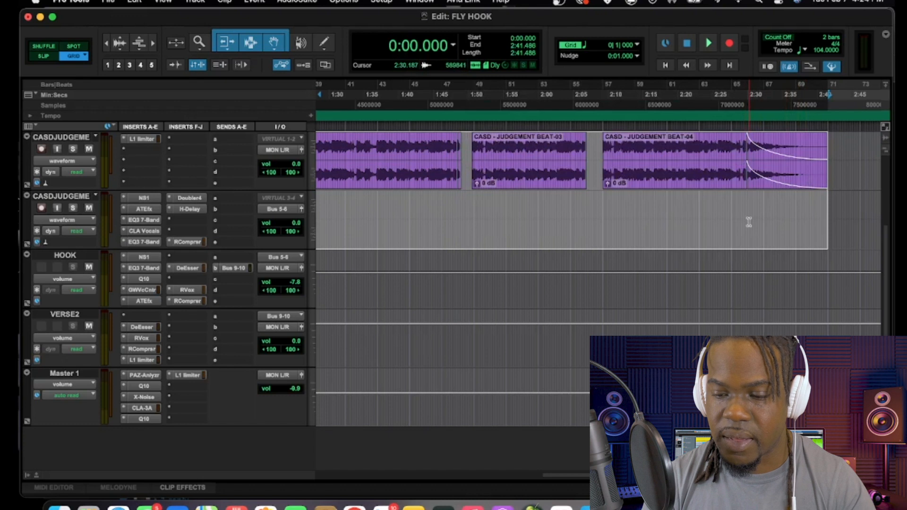
{"action": "left_click", "coordinate": [680, 216], "text": "shift"}
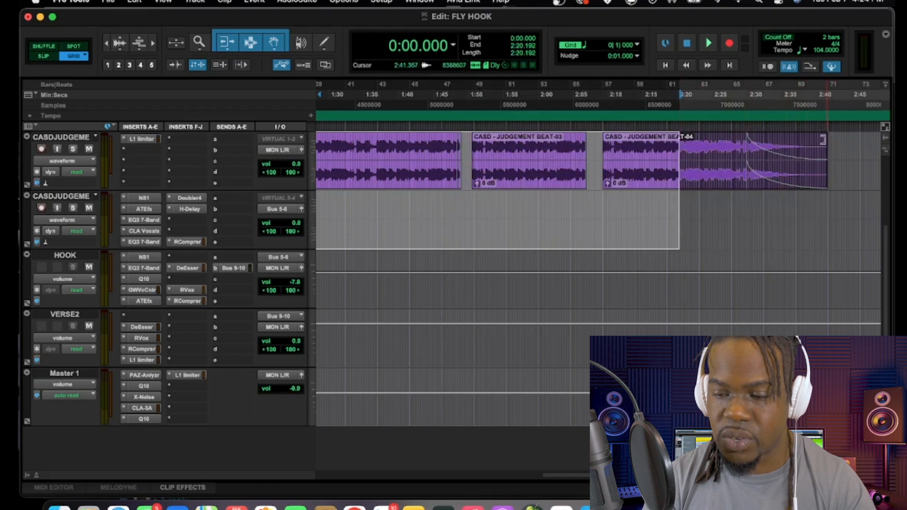
{"action": "left_click", "coordinate": [818, 144], "text": "shift"}
{"action": "left_click", "coordinate": [821, 179], "text": "shift"}
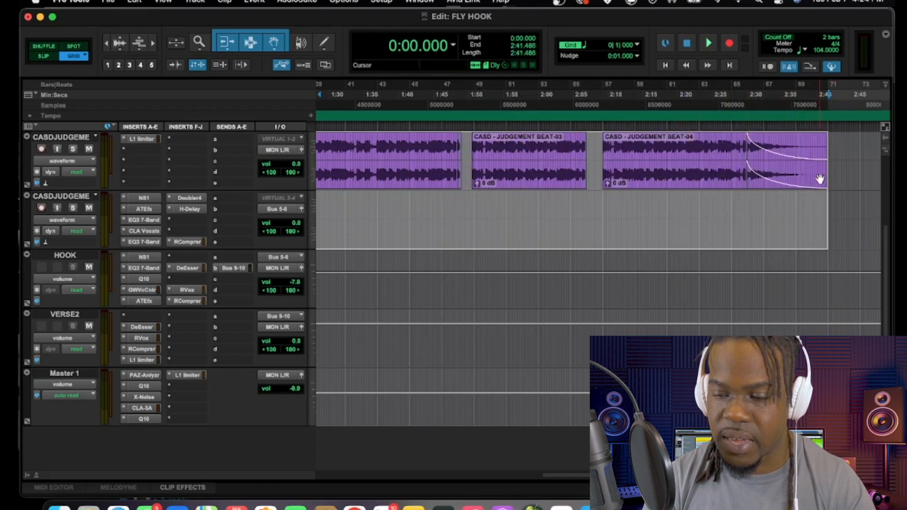
- Adjust the beat and hook vocal selection so it starts from 0:00.000 at the first beat clip
{"action": "scroll", "coordinate": [724, 194], "scroll_direction": "left", "scroll_amount": 10}
{"action": "scroll", "coordinate": [724, 194], "scroll_direction": "down", "scroll_amount": 1}
{"action": "scroll", "coordinate": [724, 194], "scroll_direction": "left", "scroll_amount": 5}
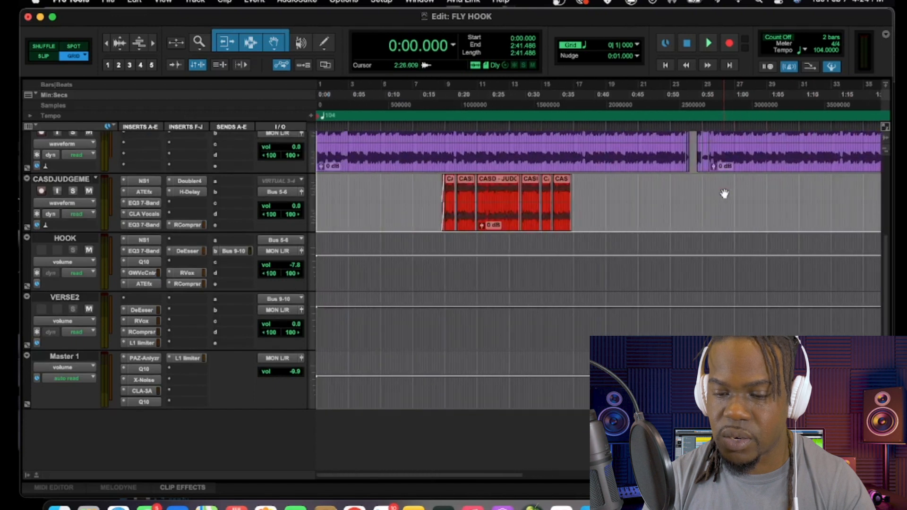
{"action": "left_click", "coordinate": [562, 227], "text": "shift"}
{"action": "left_click", "coordinate": [562, 228], "text": "shift"}
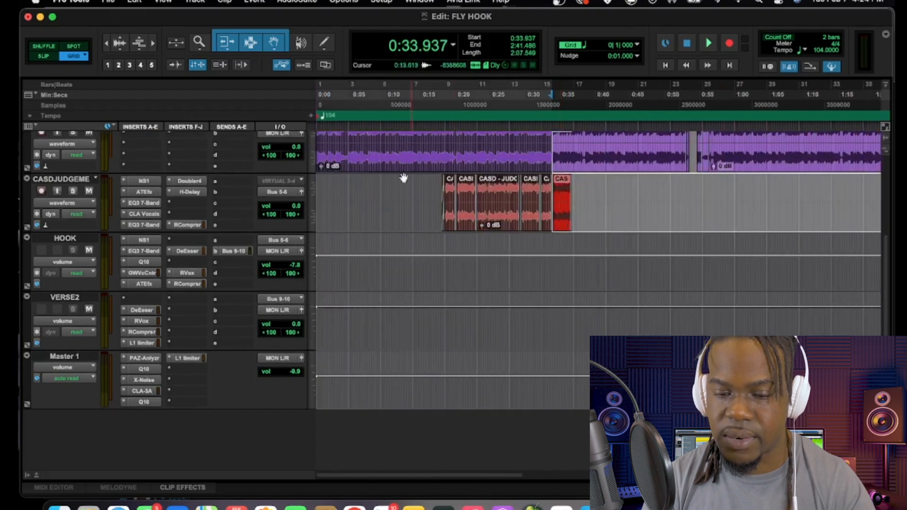
{"action": "left_click", "coordinate": [325, 163], "text": "shift"}
{"action": "scroll", "coordinate": [657, 193], "scroll_direction": "right", "scroll_amount": 5}
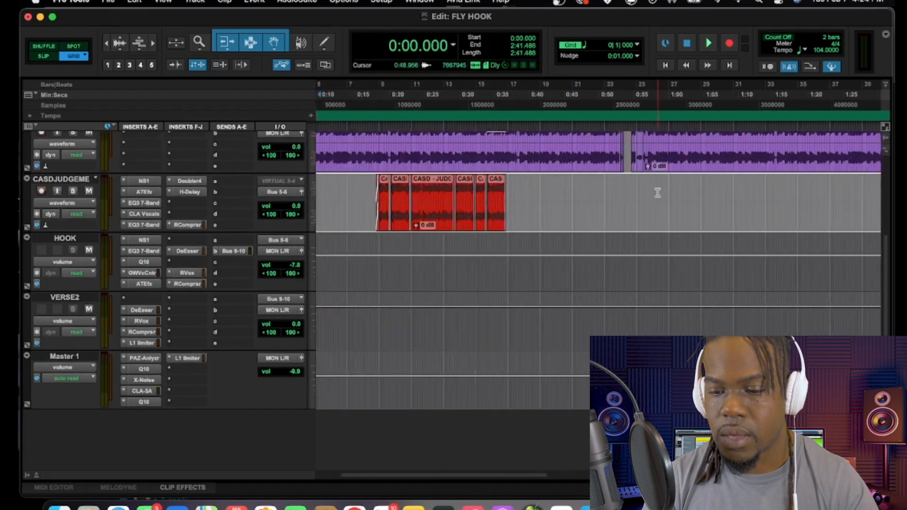
{"action": "scroll", "coordinate": [658, 192], "scroll_direction": "up", "scroll_amount": 2}
{"action": "scroll", "coordinate": [658, 192], "scroll_direction": "left", "scroll_amount": 5}
{"action": "scroll", "coordinate": [658, 193], "scroll_direction": "down", "scroll_amount": 2}
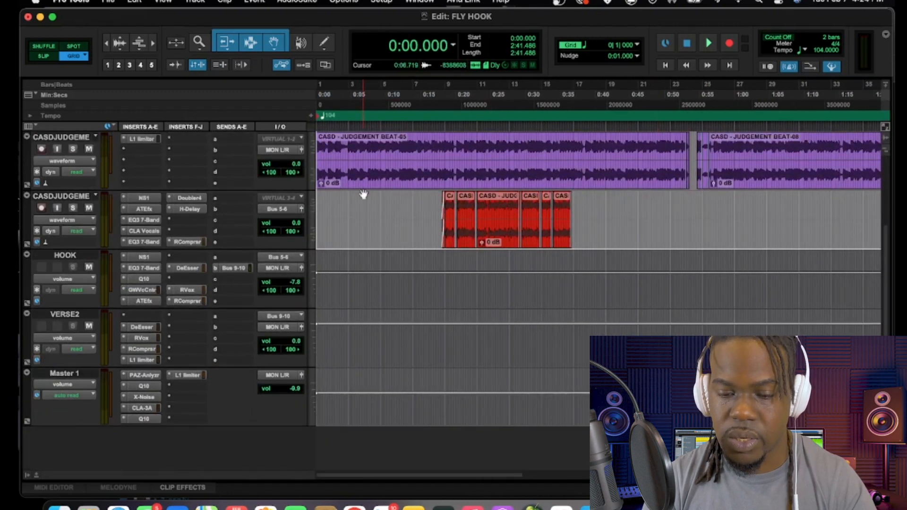
- Move the selected beat and hook vocal clips together so that they start at 0:00.000
{"action": "scroll", "coordinate": [363, 194], "scroll_direction": "up", "scroll_amount": 1}
{"action": "key", "text": "t"}
{"action": "key", "text": "t"}
{"action": "key", "text": "t"}
{"action": "key", "text": "t"}
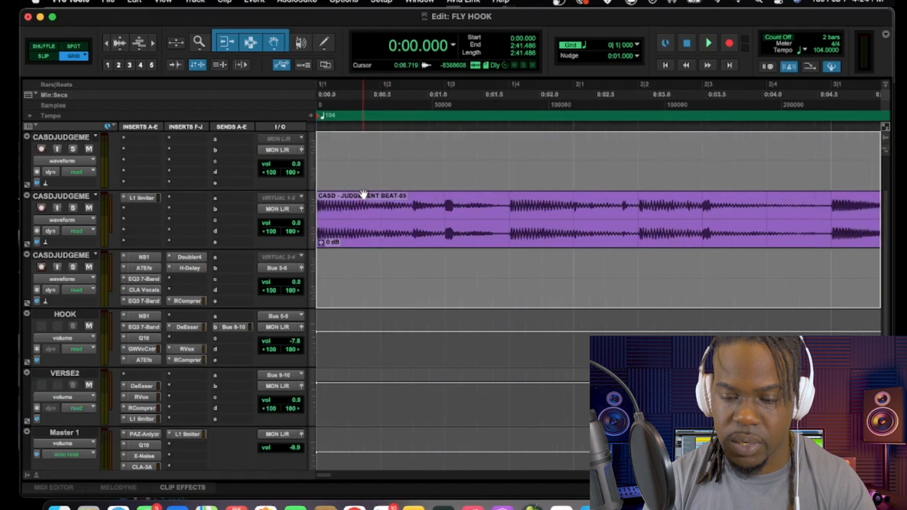
{"action": "scroll", "coordinate": [387, 206], "scroll_direction": "down", "scroll_amount": 1}
{"action": "scroll", "coordinate": [387, 206], "scroll_direction": "up", "scroll_amount": 2}
{"action": "scroll", "coordinate": [384, 208], "scroll_direction": "down", "scroll_amount": 1}
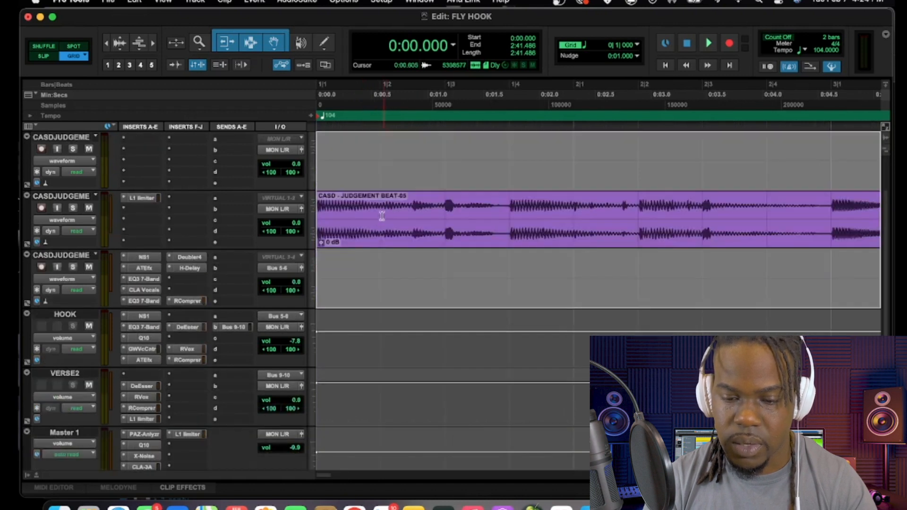
{"action": "left_click_drag", "start_coordinate": [373, 241], "coordinate": [312, 219]}
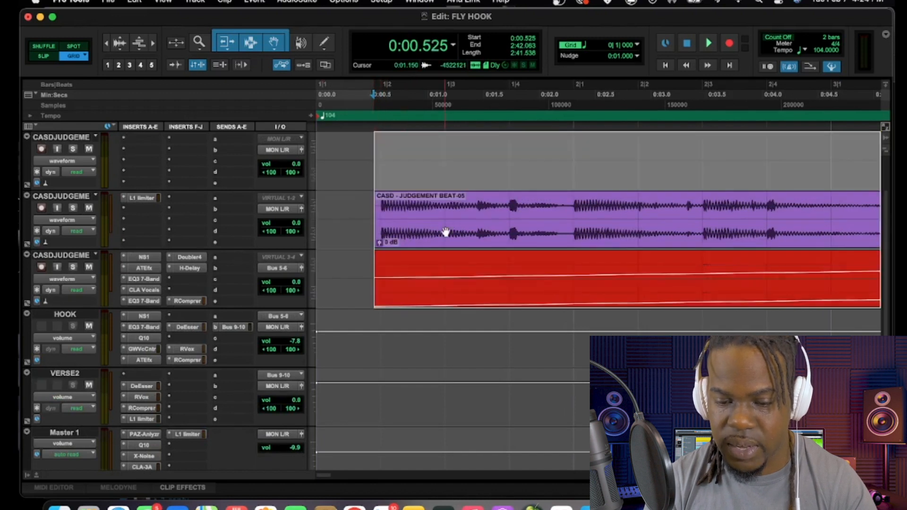
{"action": "left_click_drag", "start_coordinate": [445, 232], "coordinate": [378, 225]}
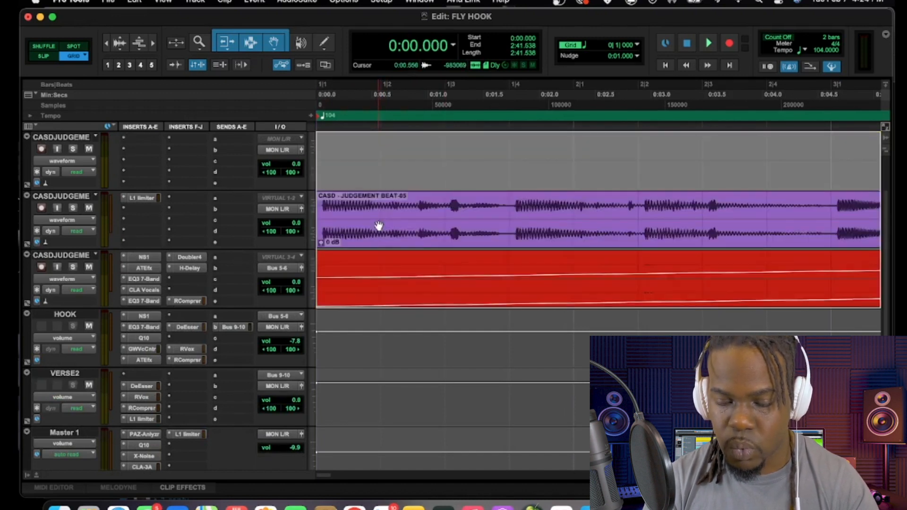
- Place the edit cursor on the beat track at bar 9, 0:18.461, where the first hook vocal begins
{"action": "scroll", "coordinate": [500, 235], "scroll_direction": "right", "scroll_amount": 5}
{"action": "scroll", "coordinate": [499, 235], "scroll_direction": "down", "scroll_amount": 2}
{"action": "scroll", "coordinate": [500, 235], "scroll_direction": "up", "scroll_amount": 4}
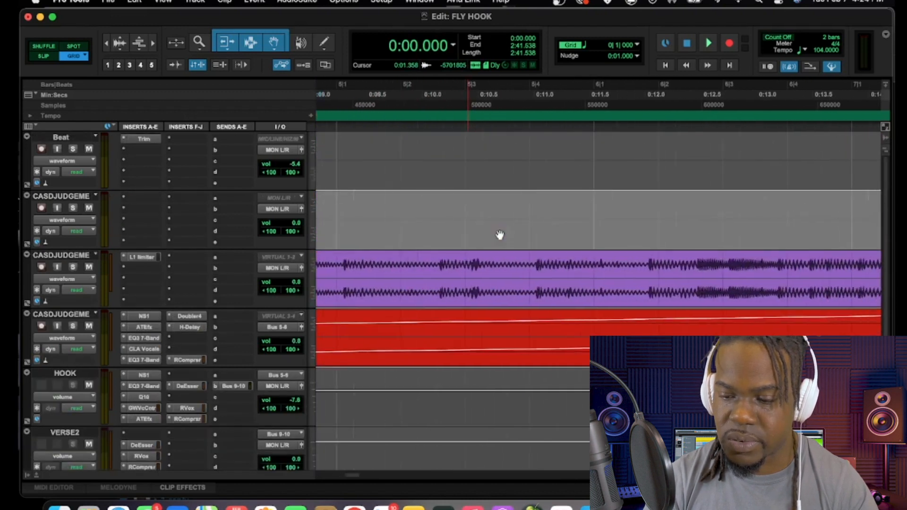
{"action": "scroll", "coordinate": [499, 235], "scroll_direction": "right", "scroll_amount": 5}
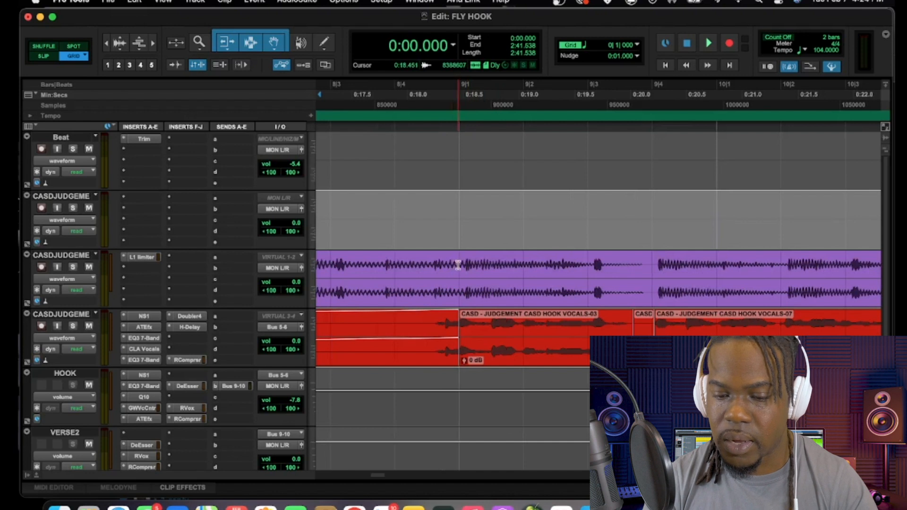
{"action": "left_click", "coordinate": [458, 265]}
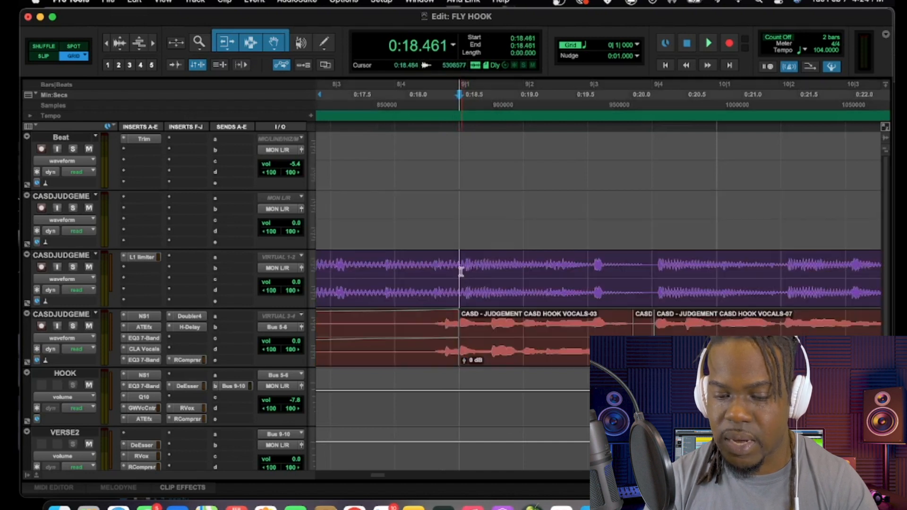
- Trim the start of the first clip on the beat track to 0:00.054, cutting off the silence at its head
{"action": "scroll", "coordinate": [473, 274], "scroll_direction": "left", "scroll_amount": 10}
{"action": "scroll", "coordinate": [473, 274], "scroll_direction": "down", "scroll_amount": 1}
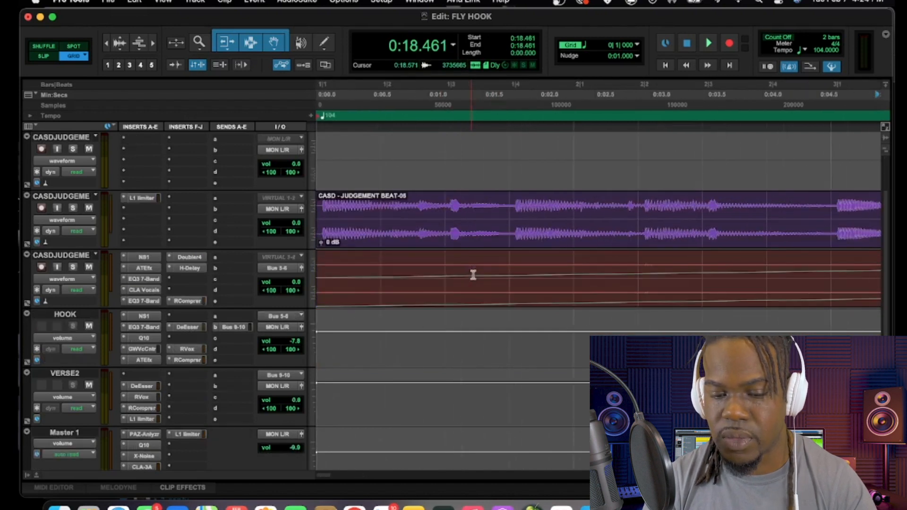
{"action": "scroll", "coordinate": [430, 208], "scroll_direction": "right", "scroll_amount": 10}
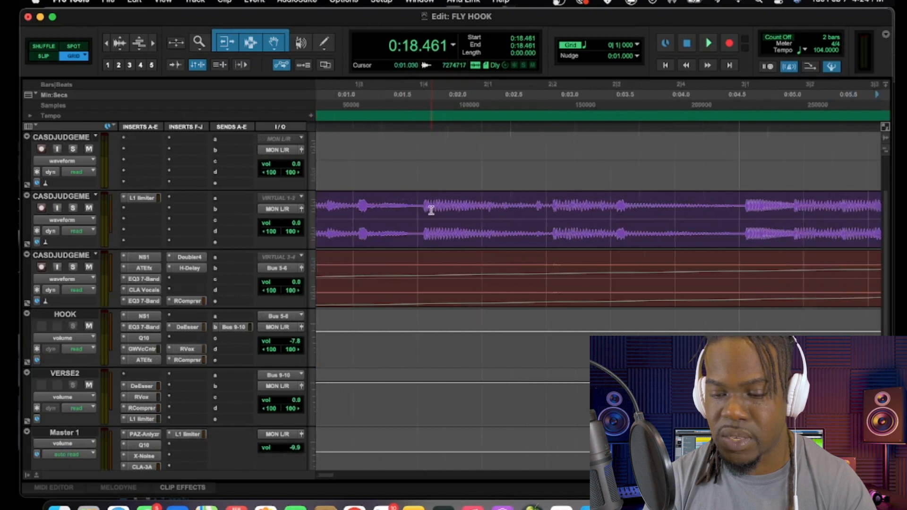
{"action": "scroll", "coordinate": [432, 210], "scroll_direction": "right", "scroll_amount": 6}
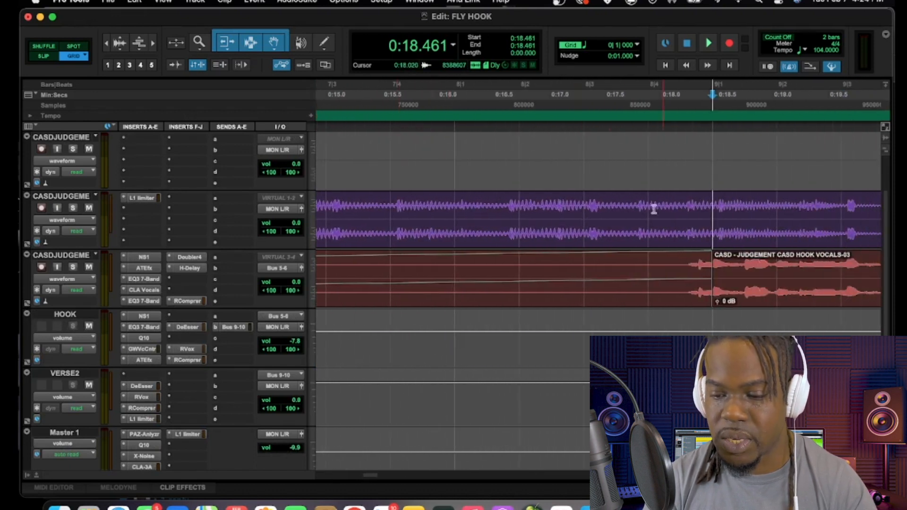
{"action": "scroll", "coordinate": [590, 213], "scroll_direction": "left", "scroll_amount": 15}
{"action": "scroll", "coordinate": [588, 213], "scroll_direction": "up", "scroll_amount": 3}
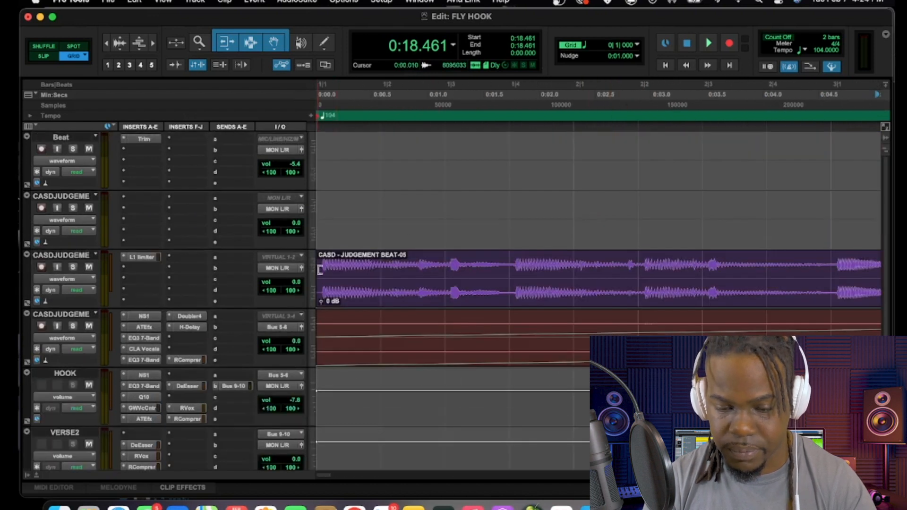
{"action": "left_click_drag", "start_coordinate": [320, 270], "coordinate": [324, 275]}
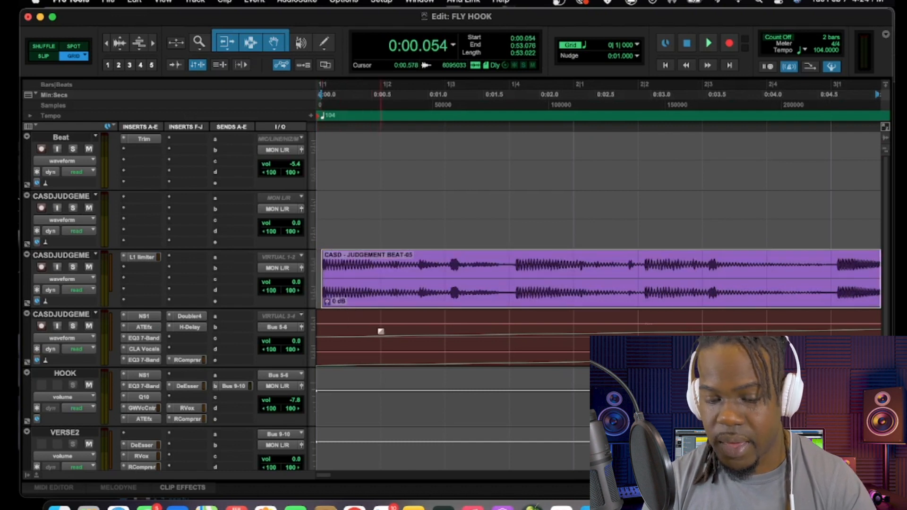
- Refine the first beat clip's trimmed start to 0:00.060, right where its waveform begins
{"action": "scroll", "coordinate": [380, 331], "scroll_direction": "down", "scroll_amount": 1}
{"action": "key", "text": "t"}
{"action": "key", "text": "t"}
{"action": "key", "text": "t"}
{"action": "key", "text": "t"}
{"action": "key", "text": "t"}
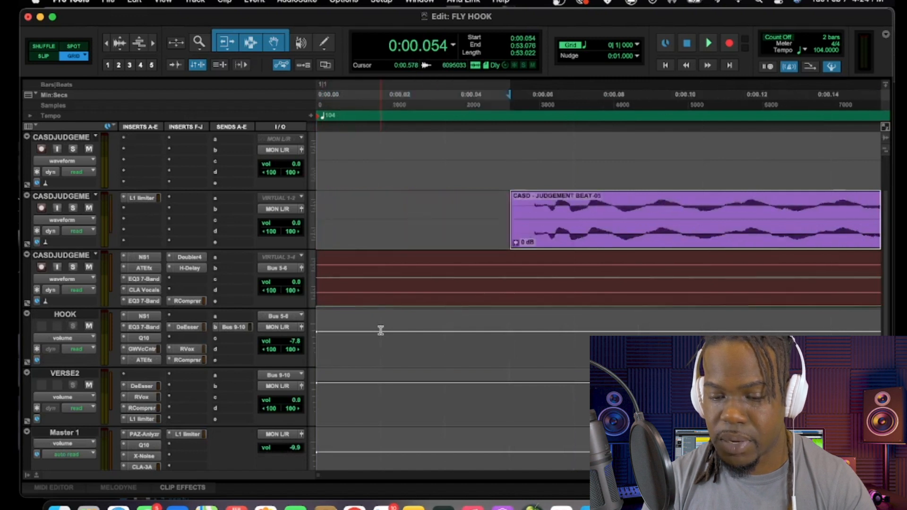
{"action": "key", "text": "r"}
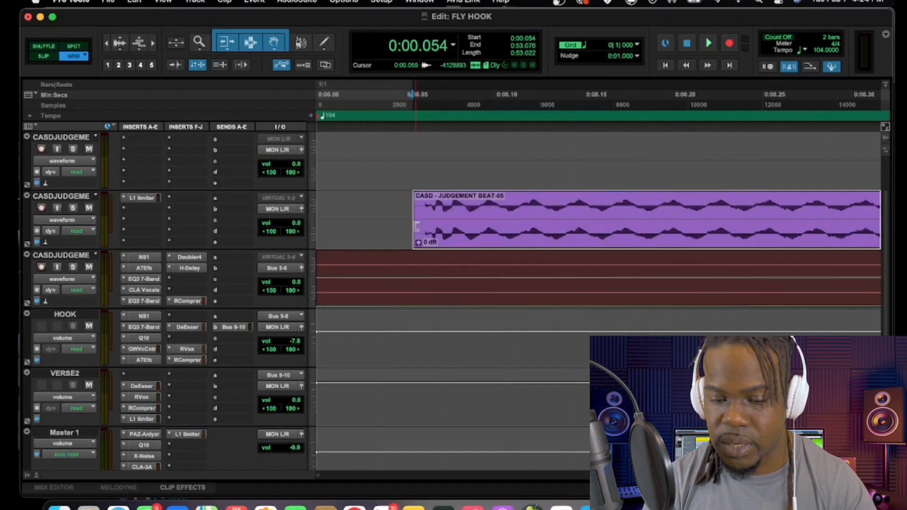
{"action": "left_click_drag", "start_coordinate": [420, 232], "coordinate": [426, 229]}
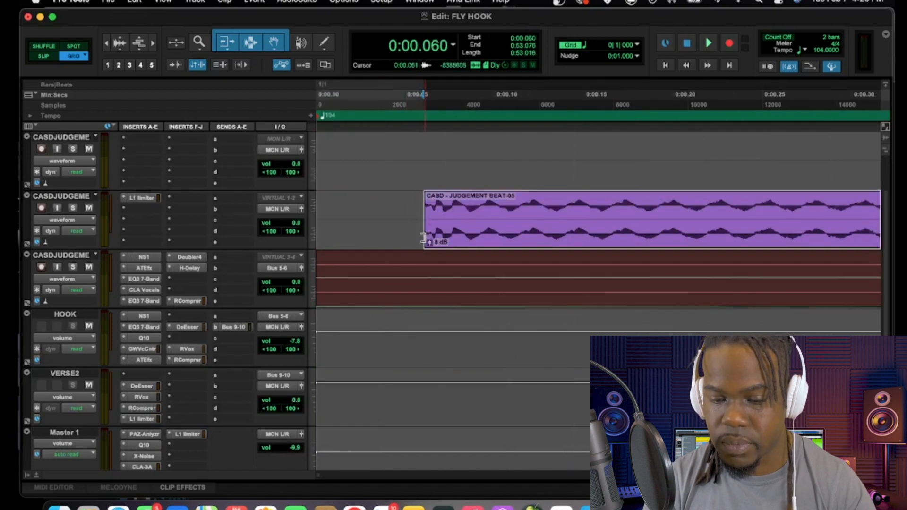
- Trim the start of the fade clip on the hook vocal track to 0:00.070
{"action": "key", "text": "r"}
{"action": "key", "text": "r"}
{"action": "key", "text": "r"}
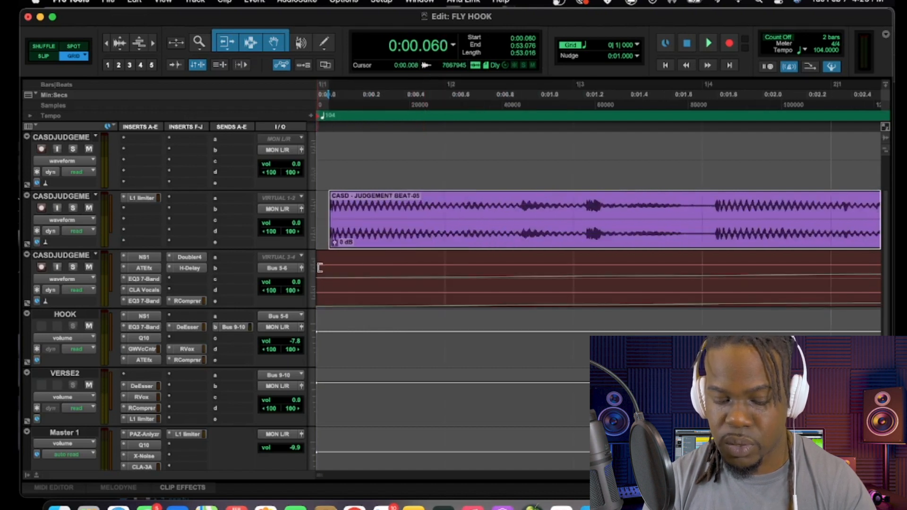
{"action": "left_click_drag", "start_coordinate": [319, 268], "coordinate": [337, 275]}
{"action": "key", "text": "t"}
{"action": "key", "text": "t"}
{"action": "key", "text": "t"}
{"action": "key", "text": "t"}
{"action": "key", "text": "t"}
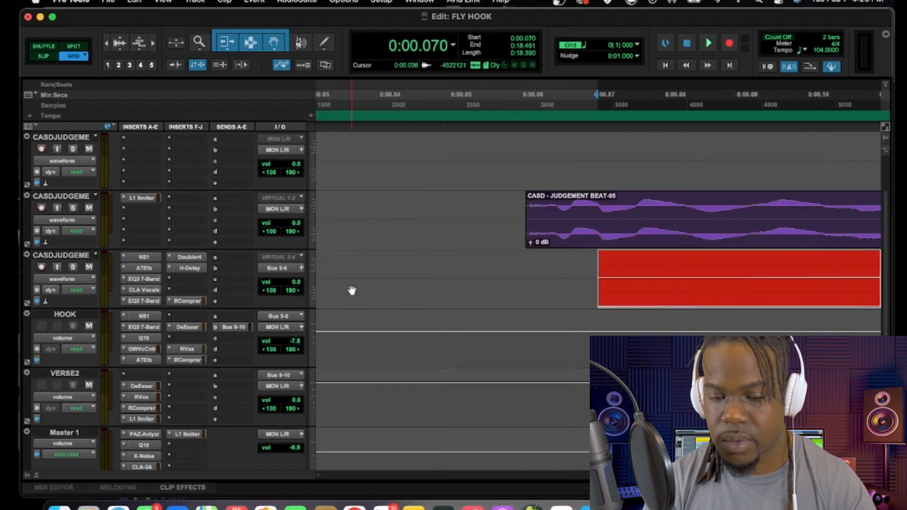
- Select all the clips on the beat and hook vocal tracks, from 0:00.060 to 2:41.538
{"action": "key", "text": "r"}
{"action": "key", "text": "r"}
{"action": "key", "text": "r"}
{"action": "key", "text": "r"}
{"action": "key", "text": "r"}
{"action": "key", "text": "r"}
{"action": "key", "text": "r"}
{"action": "key", "text": "r"}
{"action": "key", "text": "r"}
{"action": "key", "text": "r"}
{"action": "key", "text": "r"}
{"action": "key", "text": "r"}
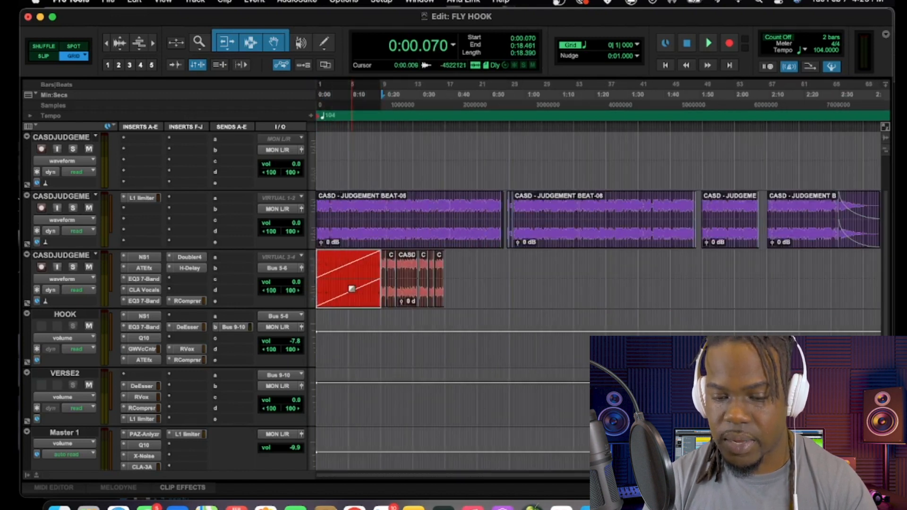
{"action": "left_click", "coordinate": [359, 242]}
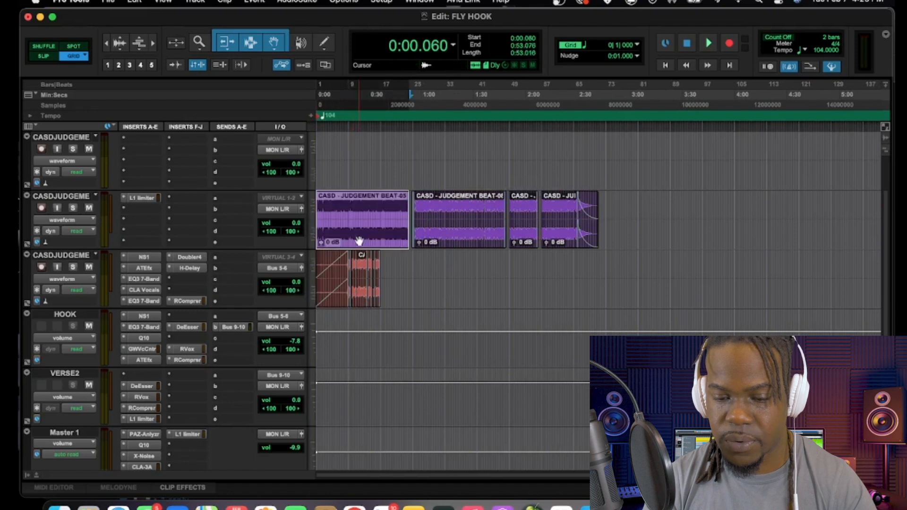
{"action": "left_click", "coordinate": [585, 242], "text": "shift"}
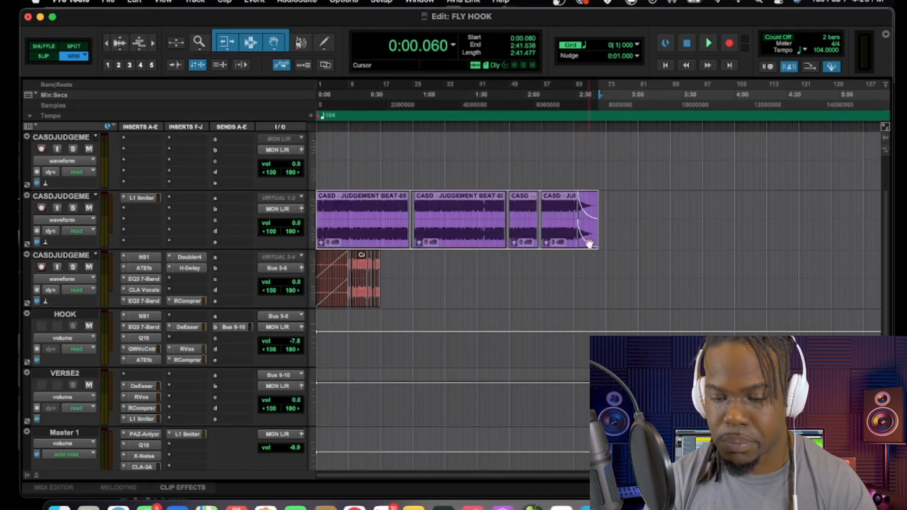
{"action": "left_click", "coordinate": [378, 302], "text": "shift"}
{"action": "scroll", "coordinate": [381, 290], "scroll_direction": "down", "scroll_amount": 2}
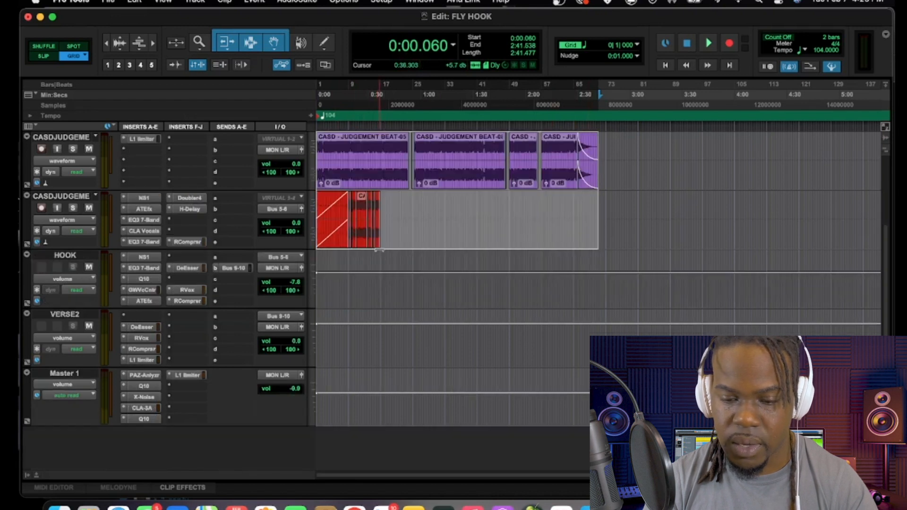
- Move the selected beat and hook vocal clips together so the first beat clip starts at 0:00.000
{"action": "scroll", "coordinate": [367, 237], "scroll_direction": "up", "scroll_amount": 3}
{"action": "scroll", "coordinate": [367, 237], "scroll_direction": "up", "scroll_amount": 3}
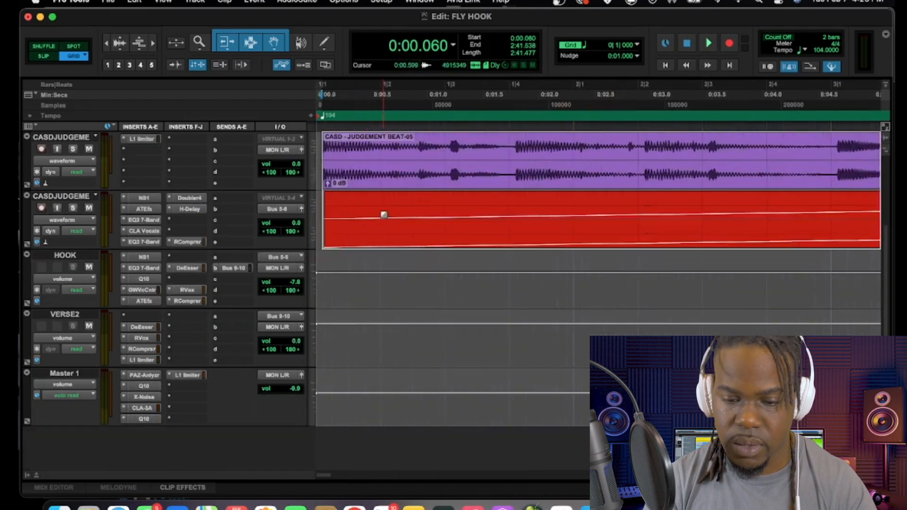
{"action": "scroll", "coordinate": [384, 215], "scroll_direction": "up", "scroll_amount": 4}
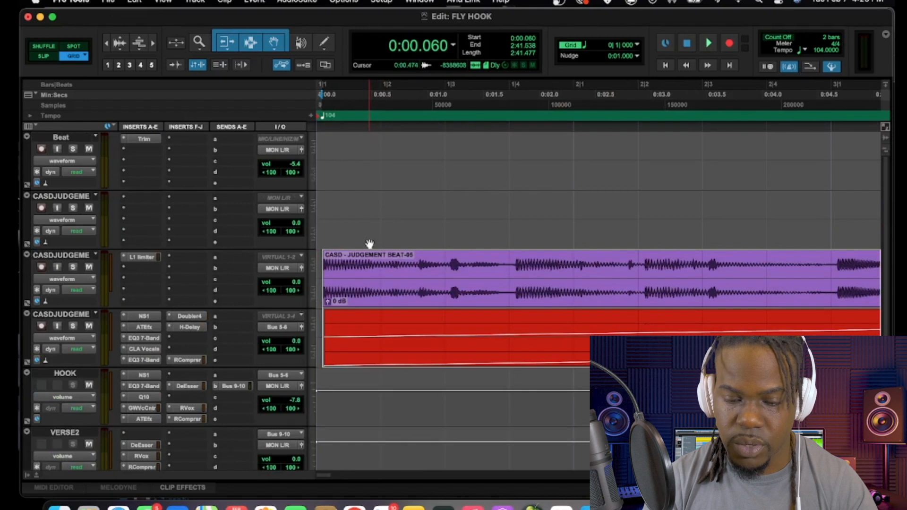
{"action": "key", "text": "t"}
{"action": "key", "text": "t"}
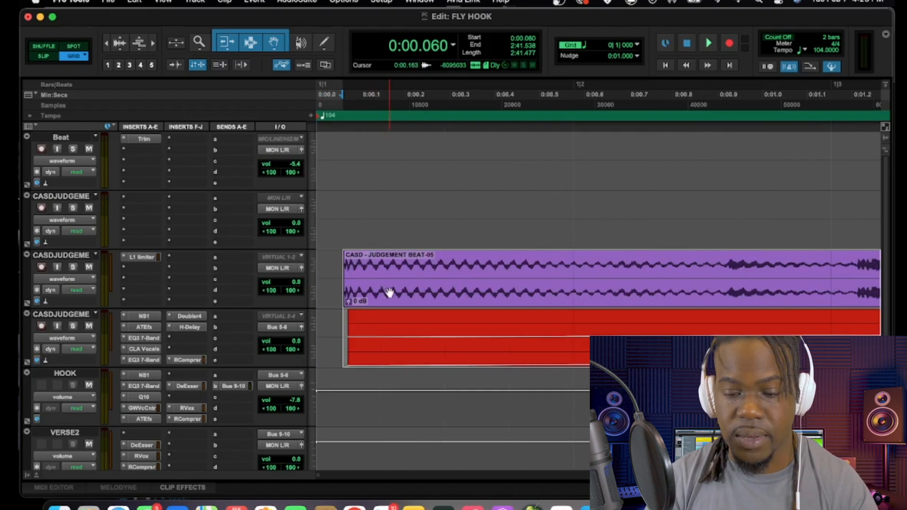
{"action": "left_click_drag", "start_coordinate": [389, 292], "coordinate": [355, 292]}
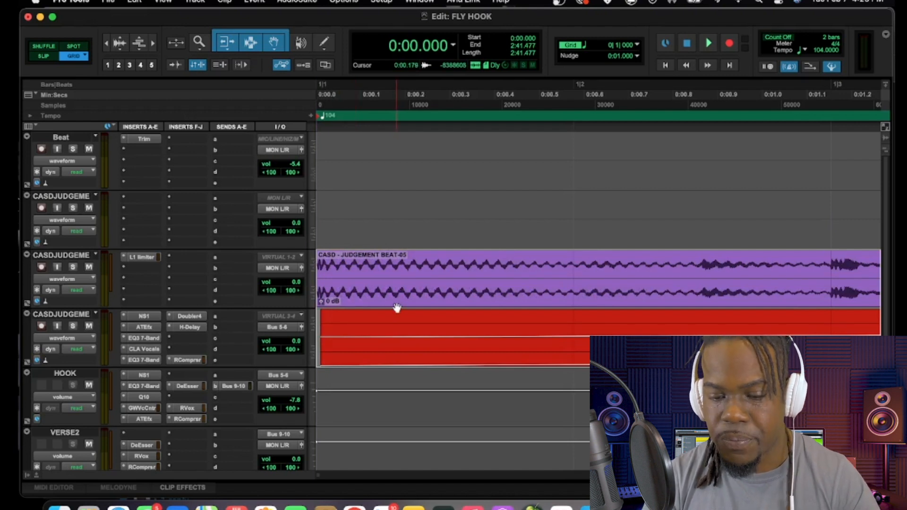
{"action": "key", "text": "r"}
{"action": "key", "text": "r"}
{"action": "key", "text": "r"}
{"action": "key", "text": "r"}
{"action": "key", "text": "r"}
{"action": "key", "text": "r"}
{"action": "key", "text": "r"}
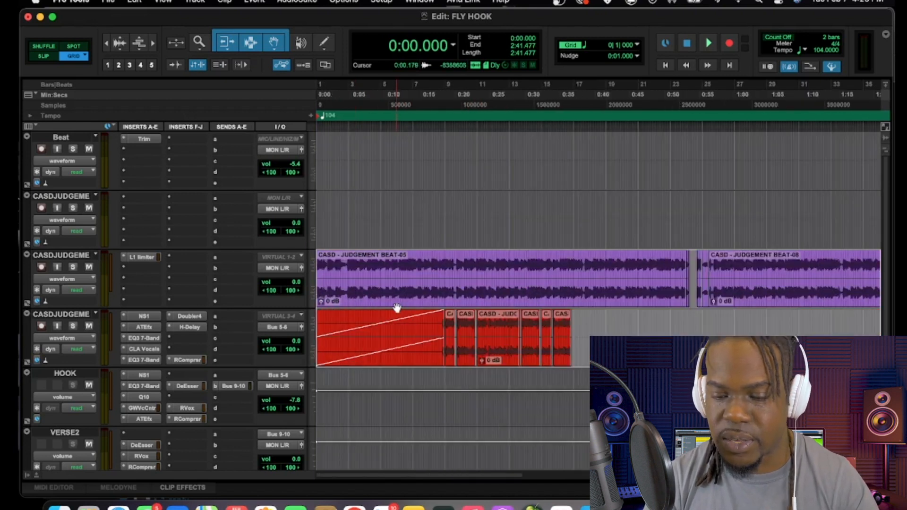
{"action": "key", "text": "r"}
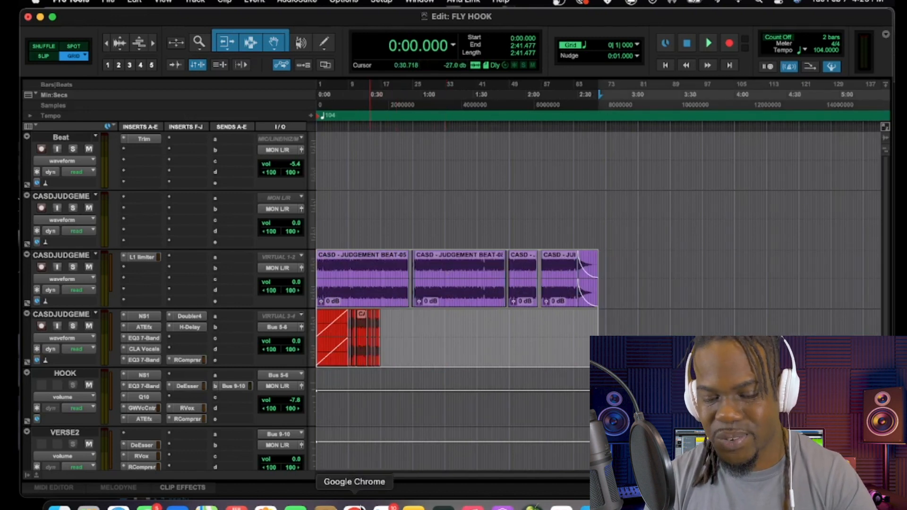
- Switch to Google Chrome and open Tunebat's Song Key & BPM Finder in a new tab
{"action": "left_click", "coordinate": [354, 506]}
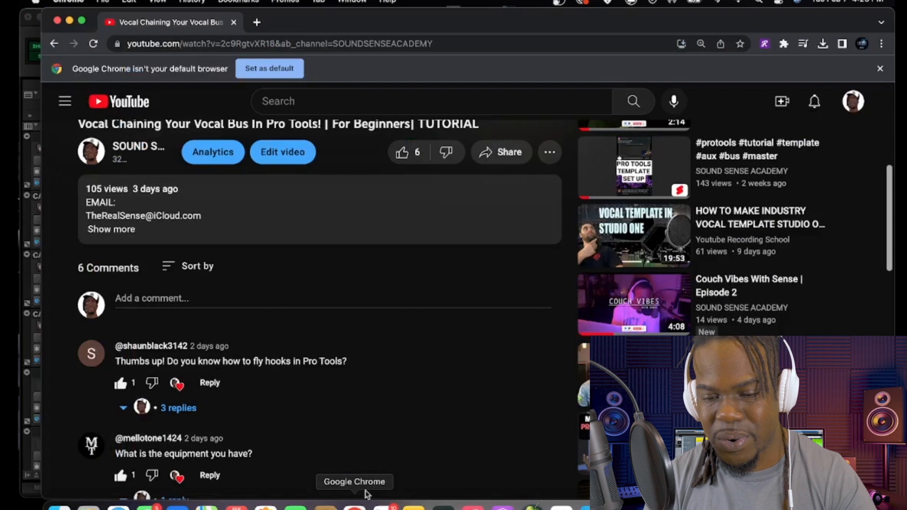
{"action": "left_click", "coordinate": [258, 23]}
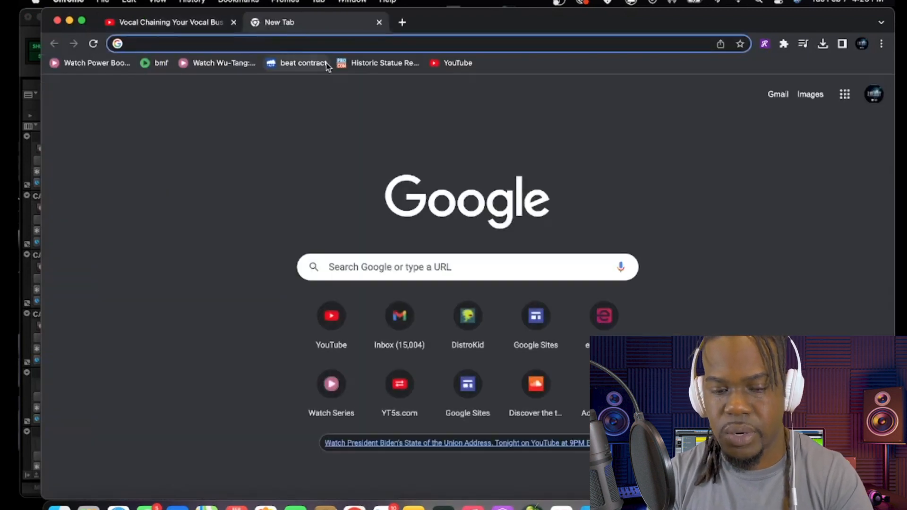
{"action": "type", "text": "TUNE"}
{"action": "key", "text": "Return"}
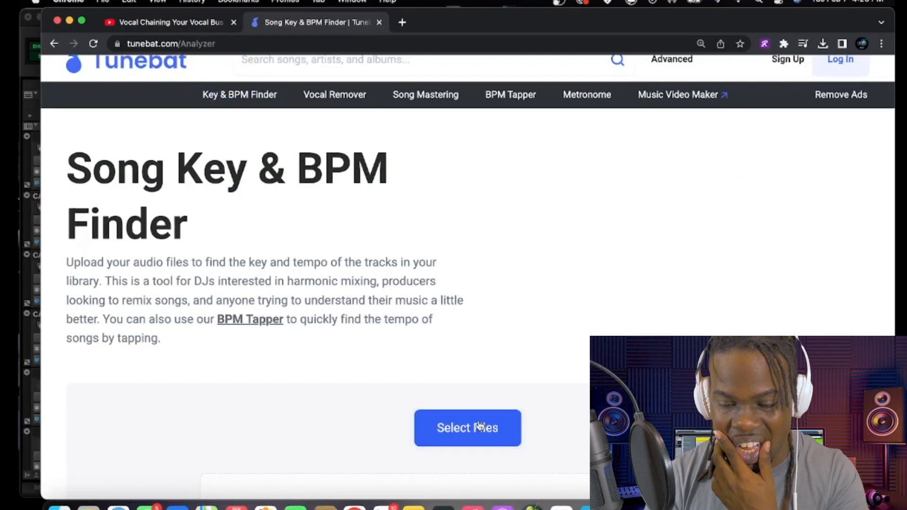
- Analyze judge.R.wav from the Bounced Files folder and check its BPM
{"action": "left_click", "coordinate": [480, 426]}
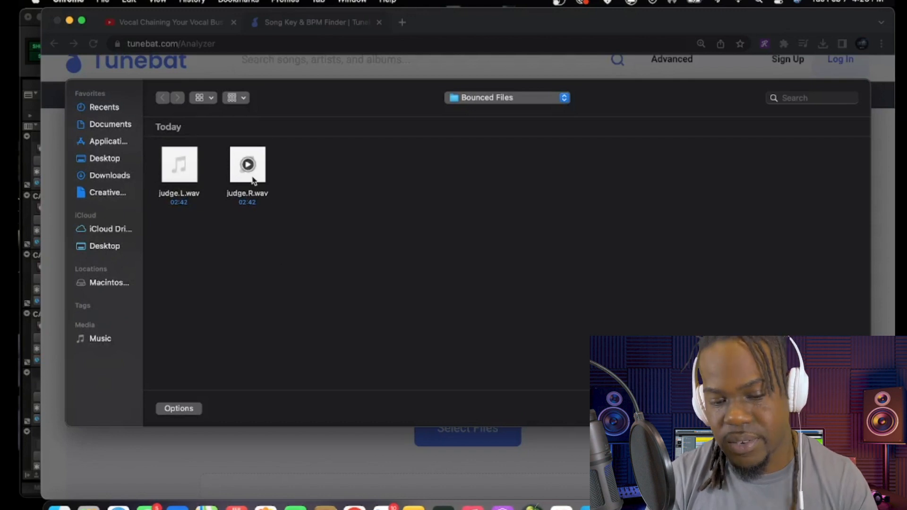
{"action": "left_click", "coordinate": [249, 191]}
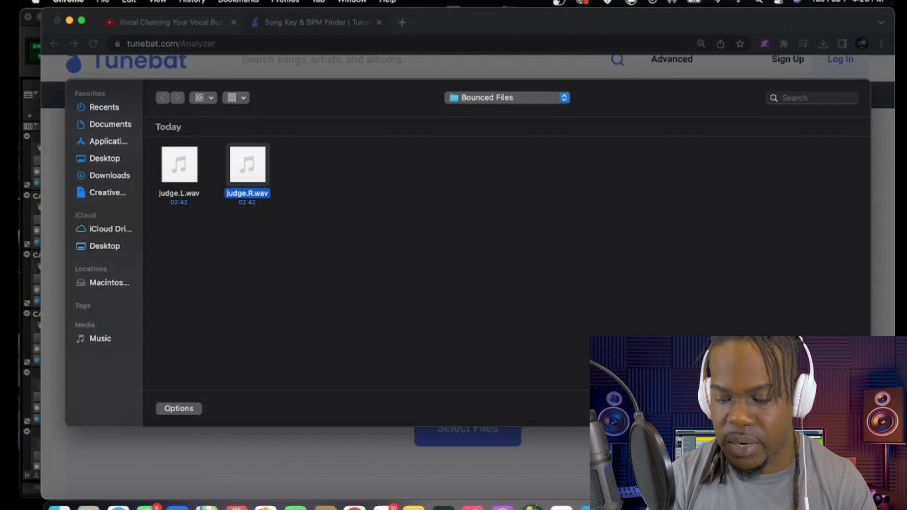
{"action": "key", "text": "Return"}
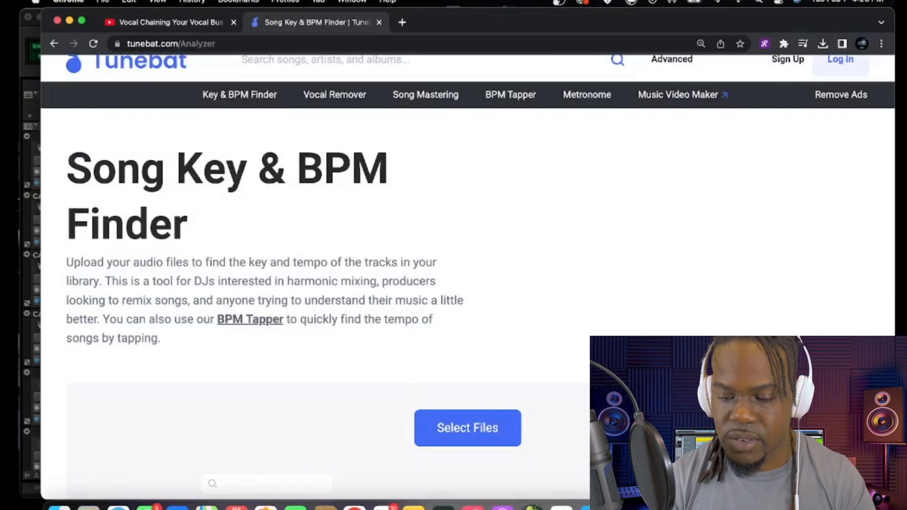
{"action": "scroll", "coordinate": [468, 277], "scroll_direction": "down", "scroll_amount": 3}
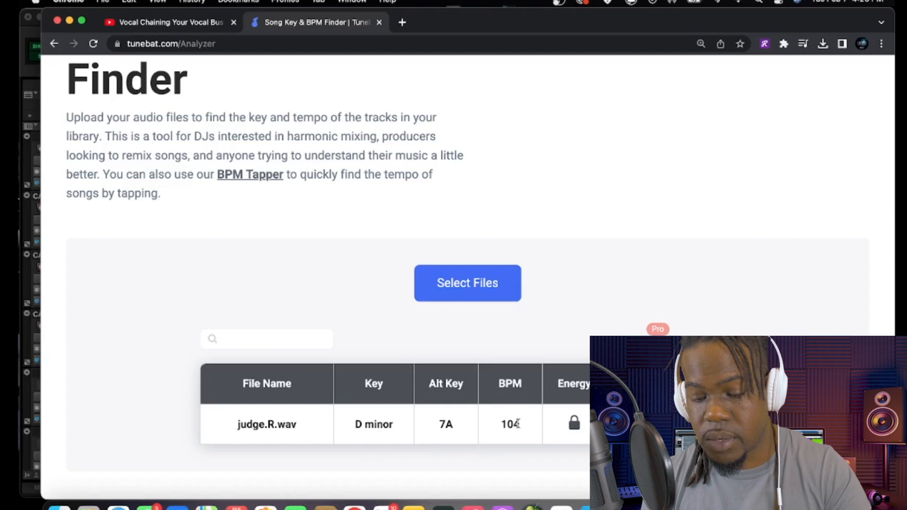
- Return to Pro Tools and mark the first eight bars, 0:00.000 to 0:18.461, on the empty track above the beat
{"action": "key", "text": "super+Tab"}
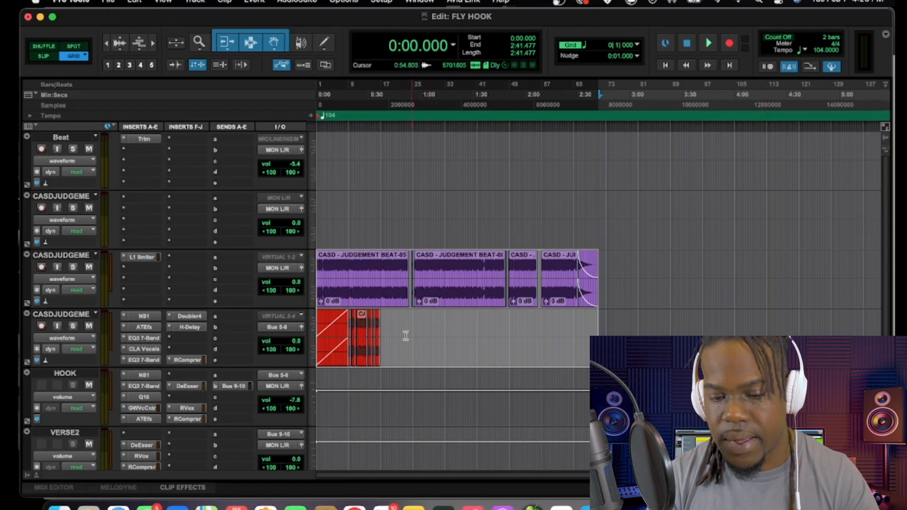
{"action": "key", "text": "t"}
{"action": "key", "text": "t"}
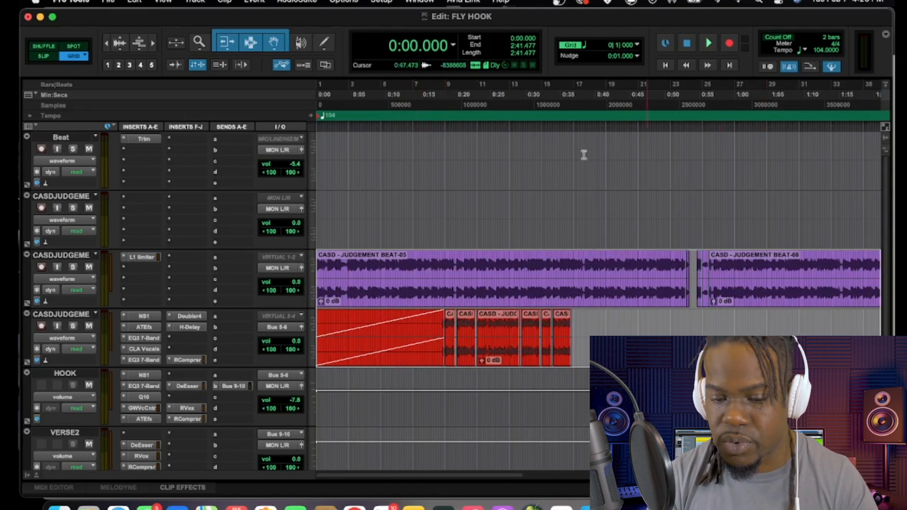
{"action": "left_click_drag", "start_coordinate": [445, 206], "coordinate": [291, 212]}
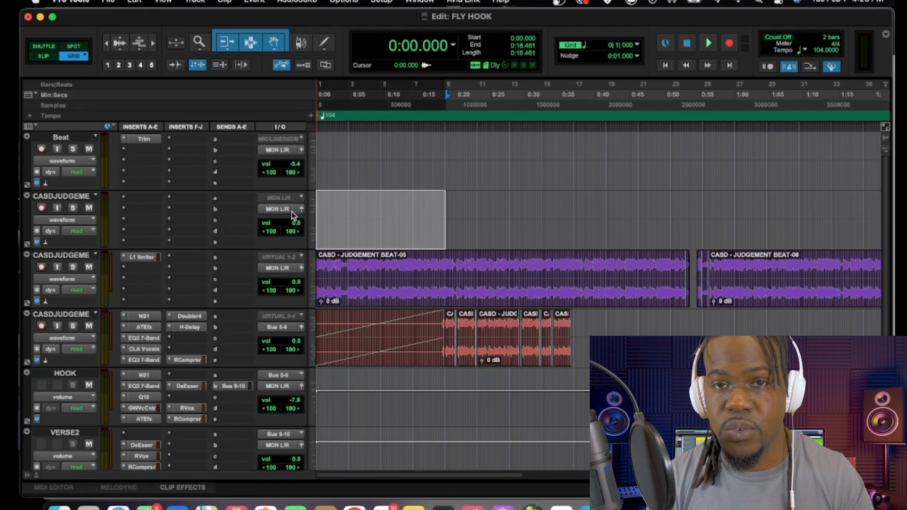
- Reselect the range from bar 9 back to the session start on the empty track and play it through
{"action": "left_click", "coordinate": [444, 211]}
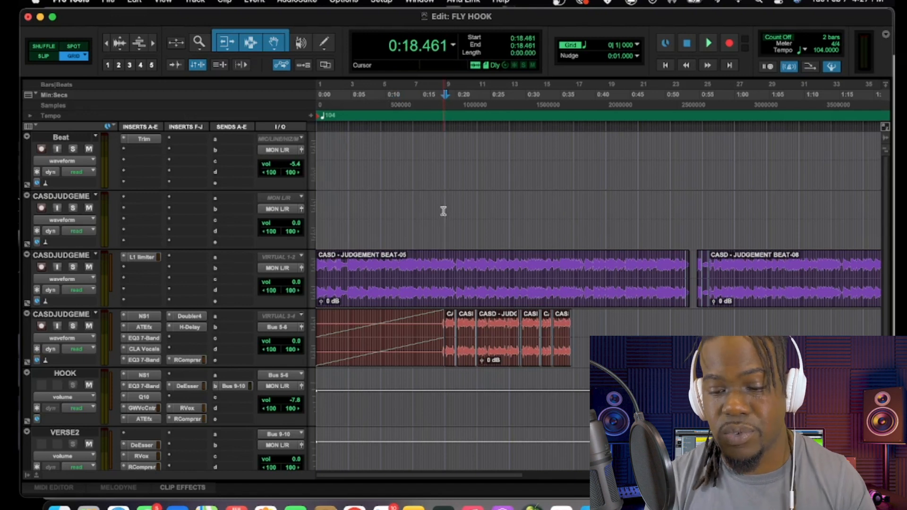
{"action": "left_click_drag", "start_coordinate": [443, 209], "coordinate": [299, 206]}
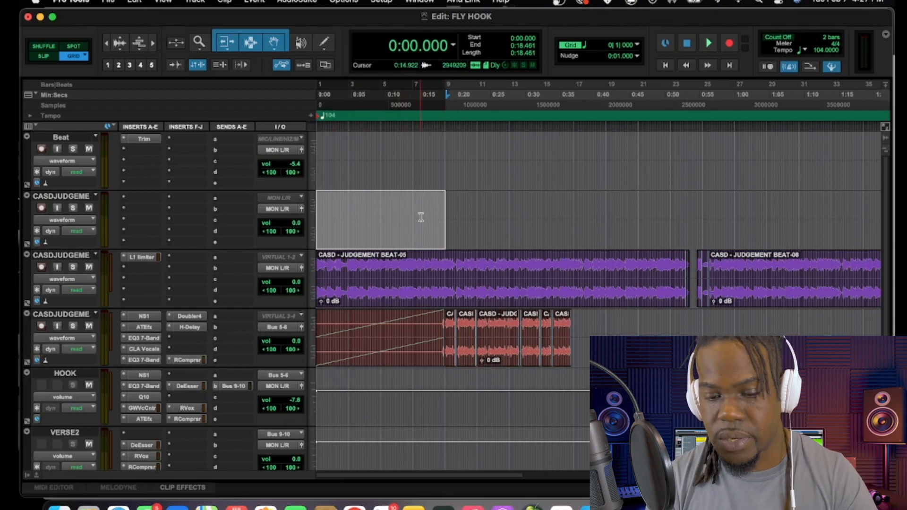
{"action": "key", "text": "space"}
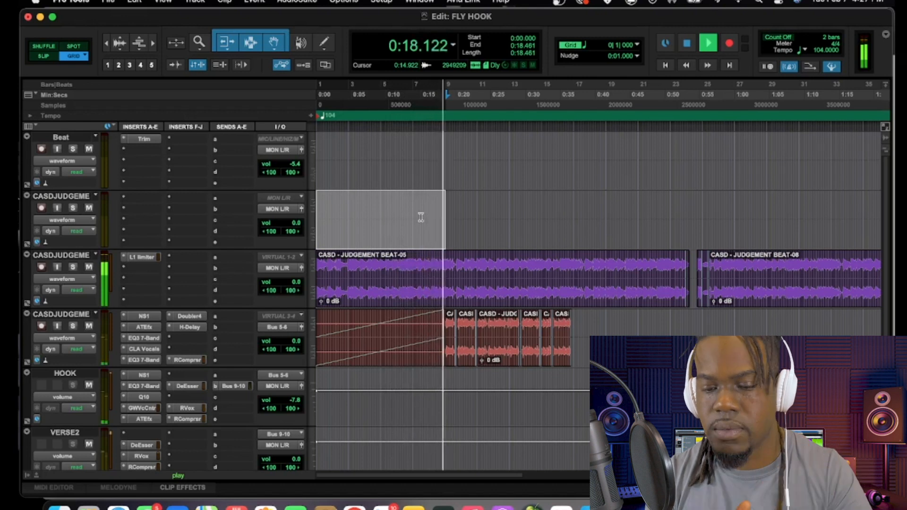
{"action": "key", "text": "space"}
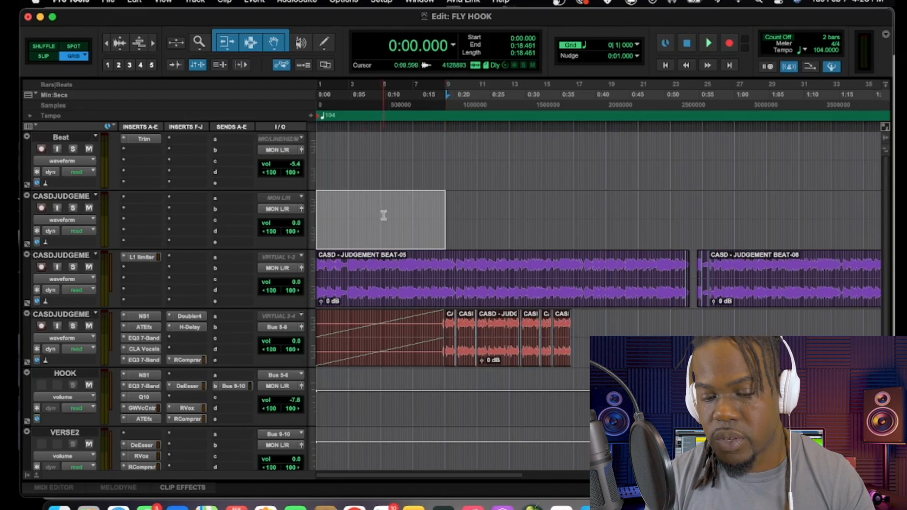
- Select only the first four bars, 0:00.000 to 0:09.230, on the empty track above the beat
{"action": "left_click_drag", "start_coordinate": [381, 213], "coordinate": [274, 213]}
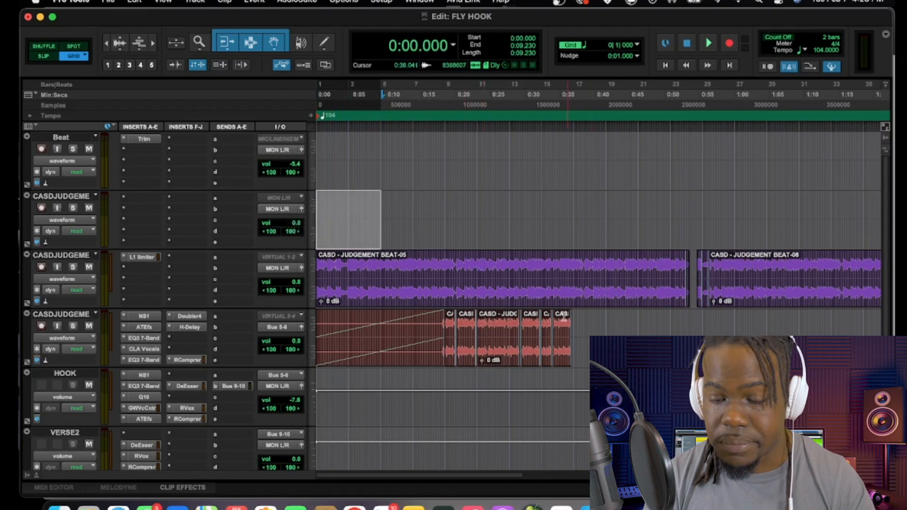
- On the hook vocal track, mark eight bars from the hook's end, 0:36.923 to 0:55.384, and extend the range to twelve bars, 1:04.615
{"action": "scroll", "coordinate": [543, 318], "scroll_direction": "right", "scroll_amount": 3}
{"action": "scroll", "coordinate": [525, 319], "scroll_direction": "down", "scroll_amount": 2}
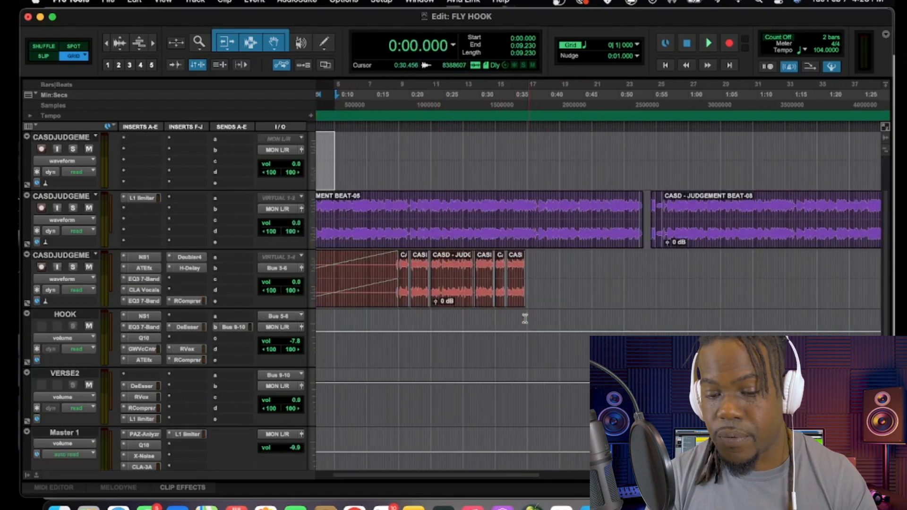
{"action": "scroll", "coordinate": [525, 319], "scroll_direction": "left", "scroll_amount": 1}
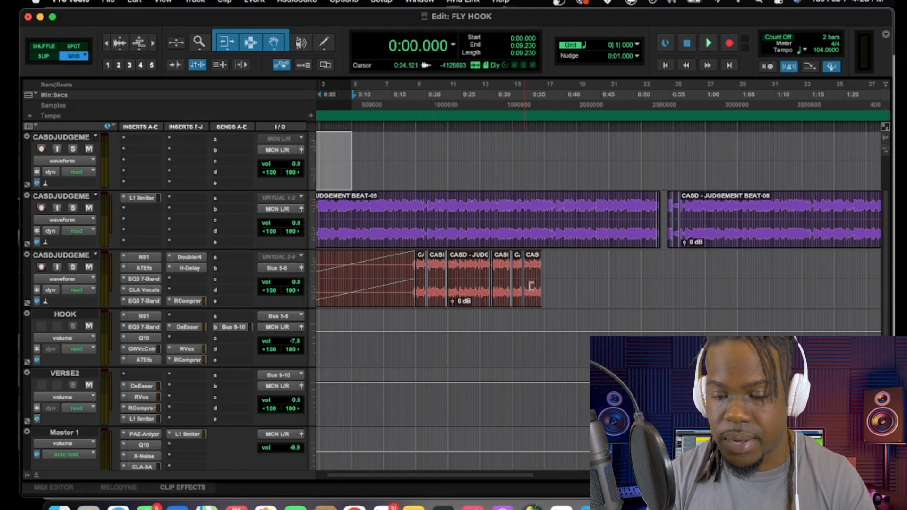
{"action": "scroll", "coordinate": [531, 285], "scroll_direction": "right", "scroll_amount": 3}
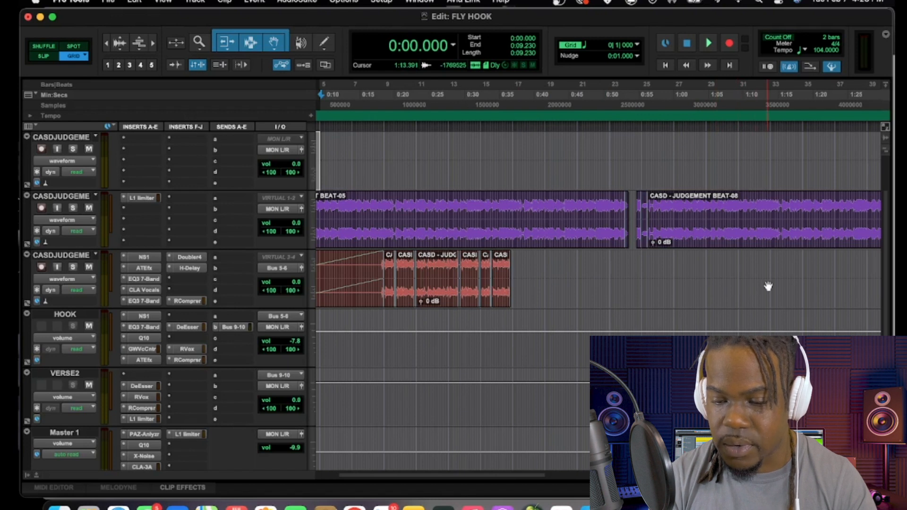
{"action": "left_click", "coordinate": [512, 270]}
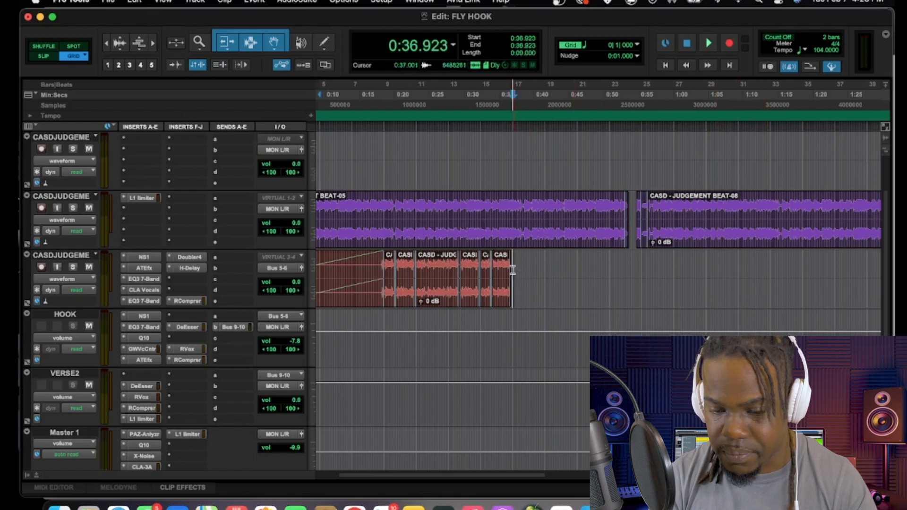
{"action": "left_click_drag", "start_coordinate": [512, 269], "coordinate": [640, 289]}
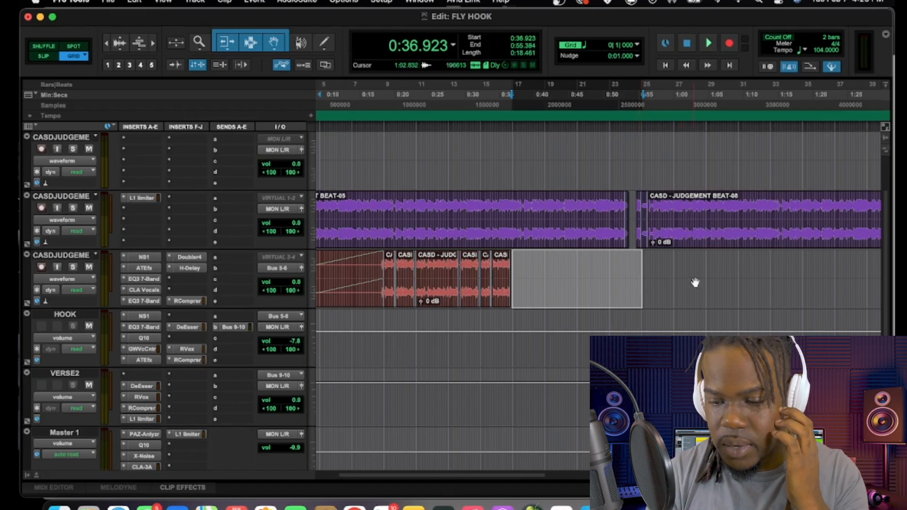
{"action": "left_click_drag", "start_coordinate": [706, 275], "coordinate": [515, 254]}
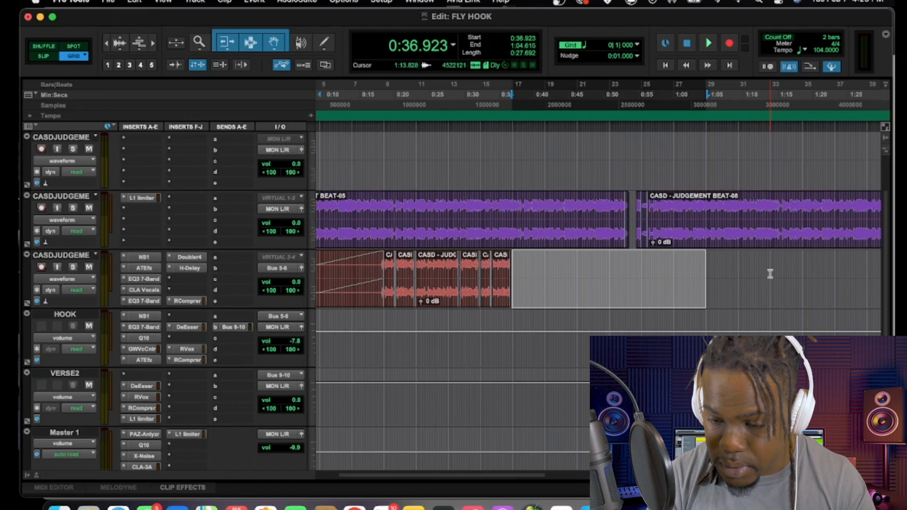
- Select from 1:13.846 back to the hook's start at 0:18.461 on the vocal track and duplicate the range
{"action": "left_click", "coordinate": [770, 274]}
{"action": "left_click_drag", "start_coordinate": [770, 272], "coordinate": [385, 260]}
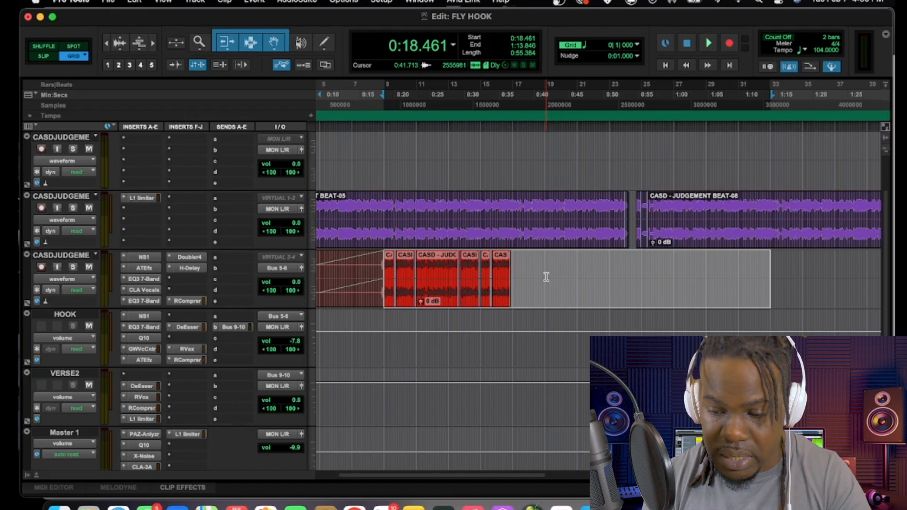
{"action": "key", "text": "super+d"}
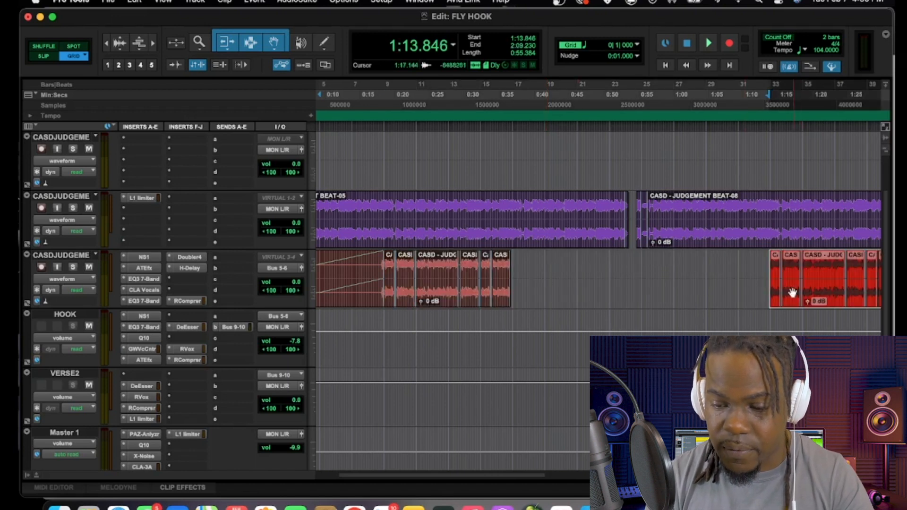
- Inspect the duplicated hook's start against the grid up close and play it from 1:13.846
{"action": "key", "text": "bracketright"}
{"action": "key", "text": "bracketright"}
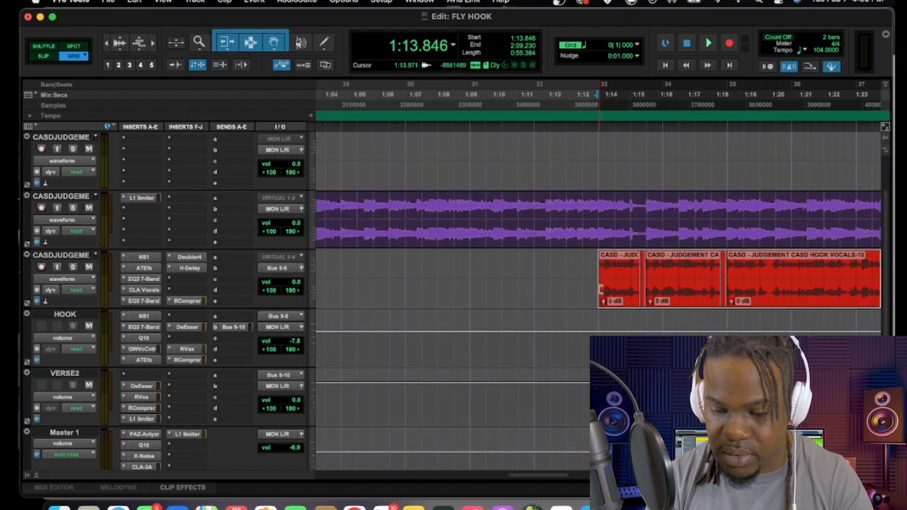
{"action": "key", "text": "bracketleft"}
{"action": "key", "text": "bracketleft"}
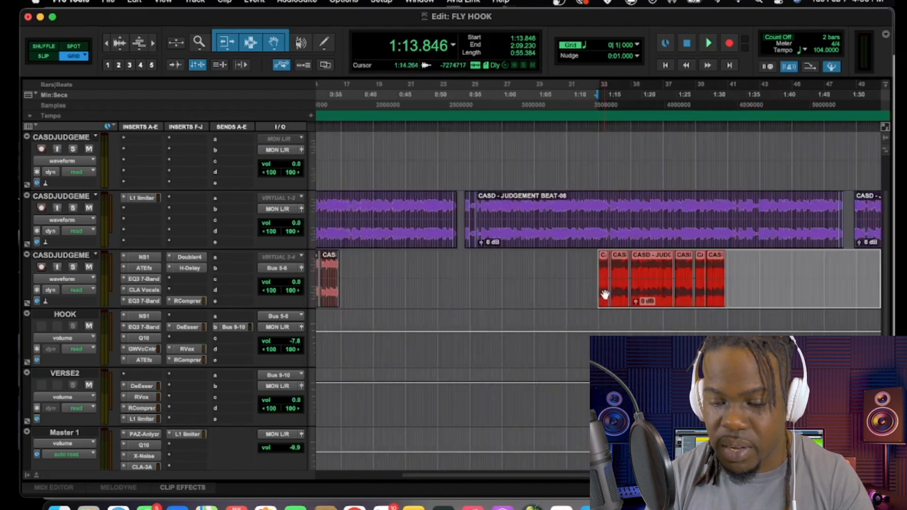
{"action": "key", "text": "bracketleft"}
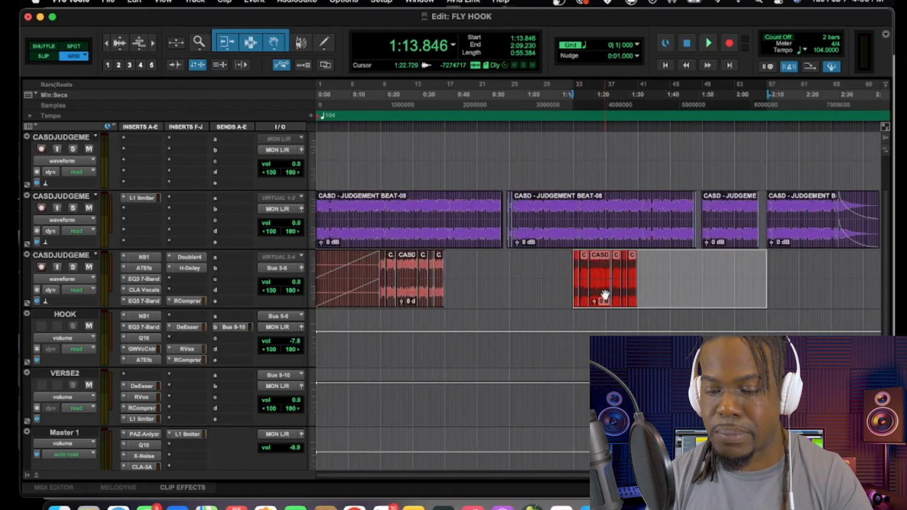
{"action": "key", "text": "space"}
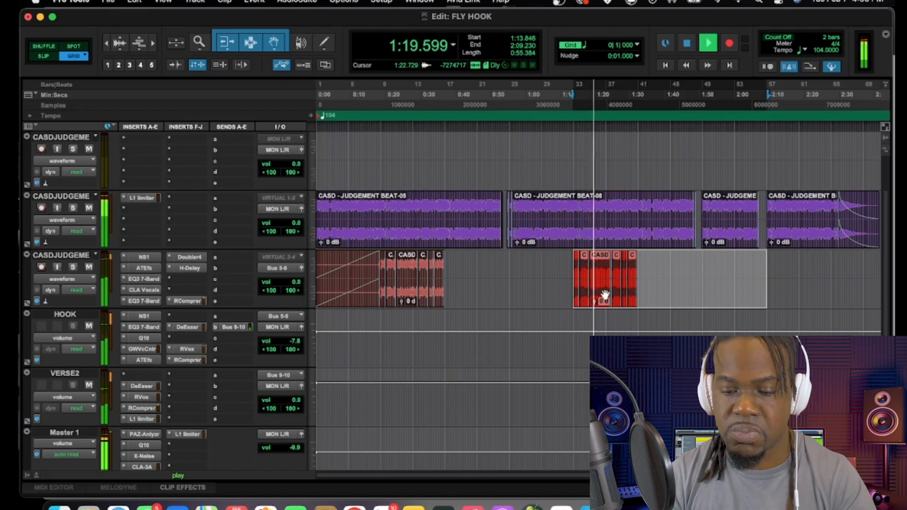
{"action": "key", "text": "space"}
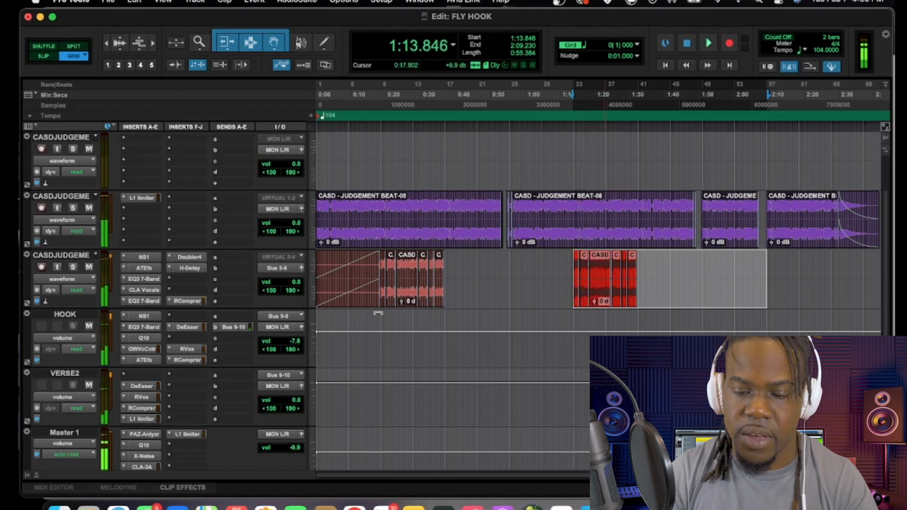
- Compare the two hooks by playing the original from 0:18.461 and the duplicate from 1:13.846
{"action": "left_click", "coordinate": [381, 347]}
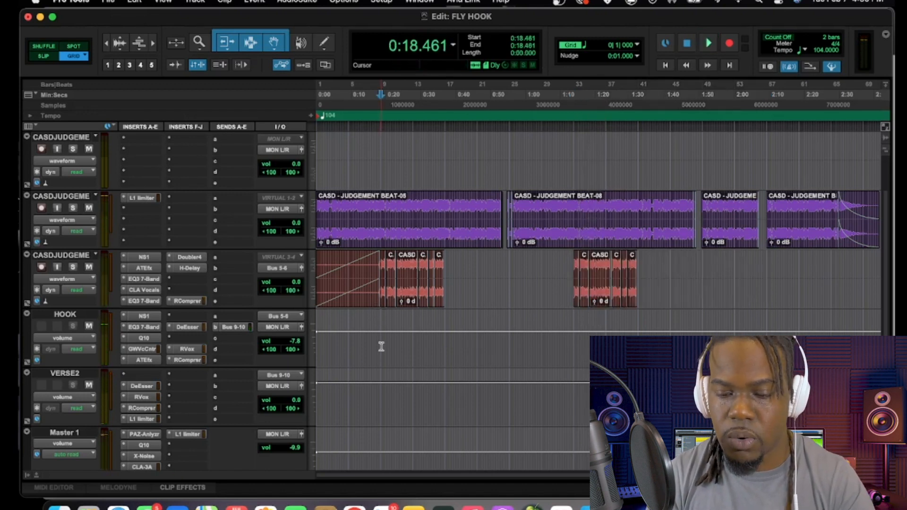
{"action": "key", "text": "space"}
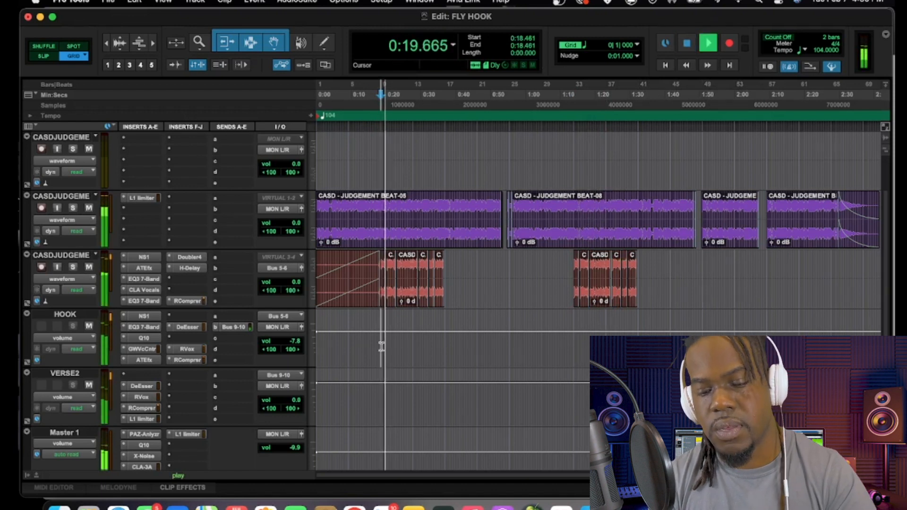
{"action": "left_click", "coordinate": [573, 341]}
{"action": "key", "text": "space"}
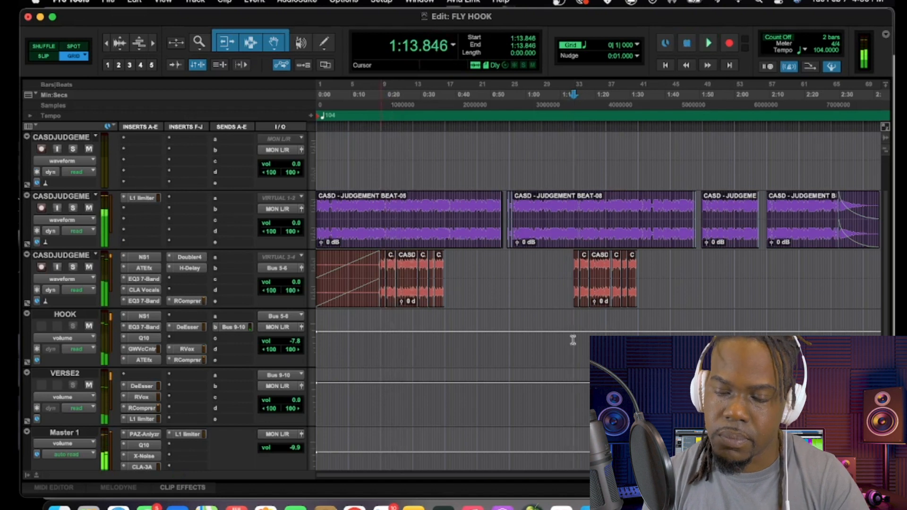
{"action": "key", "text": "space"}
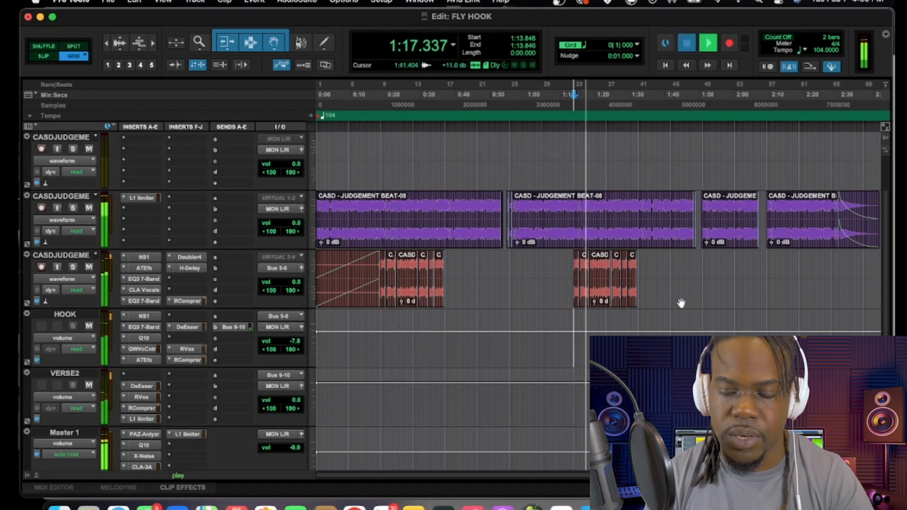
{"action": "key", "text": "space"}
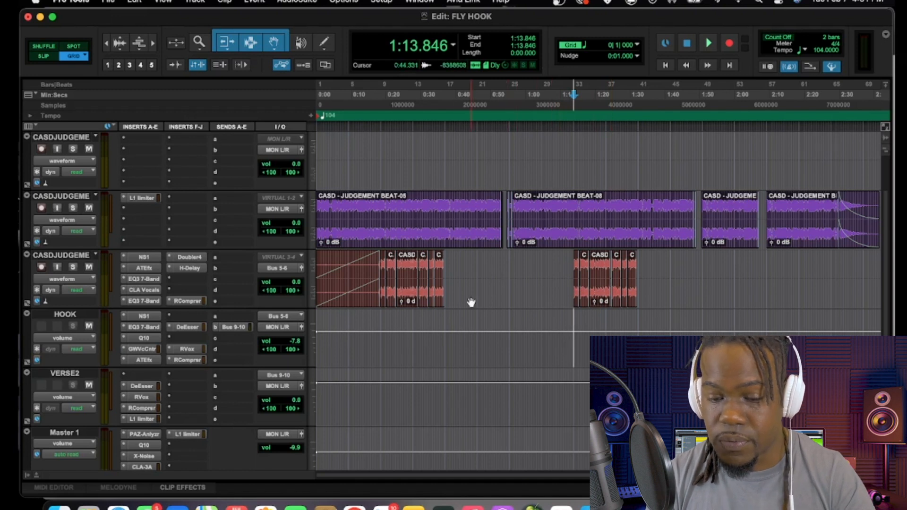
- Examine the placement of the original and duplicated hook clips against the beat at several horizontal zoom levels
{"action": "key", "text": "t"}
{"action": "key", "text": "t"}
{"action": "key", "text": "t"}
{"action": "key", "text": "r"}
{"action": "key", "text": "r"}
{"action": "key", "text": "r"}
{"action": "key", "text": "r"}
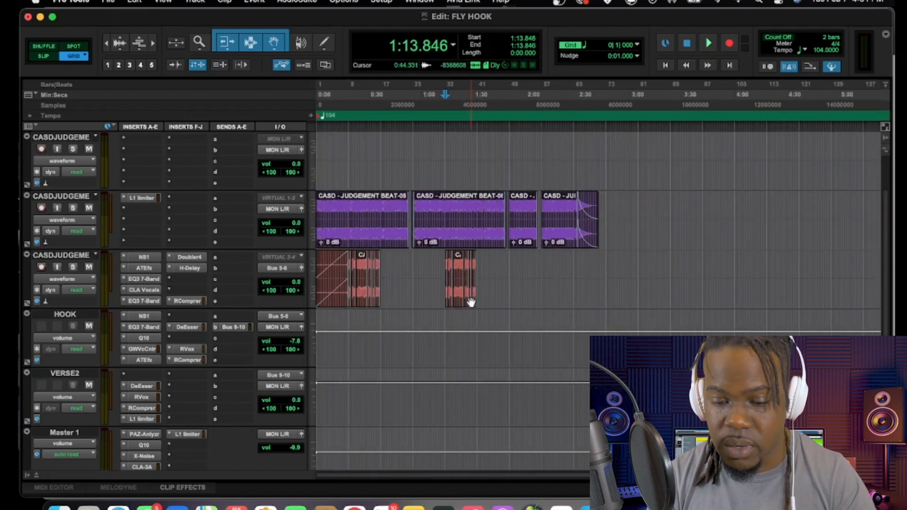
{"action": "key", "text": "t"}
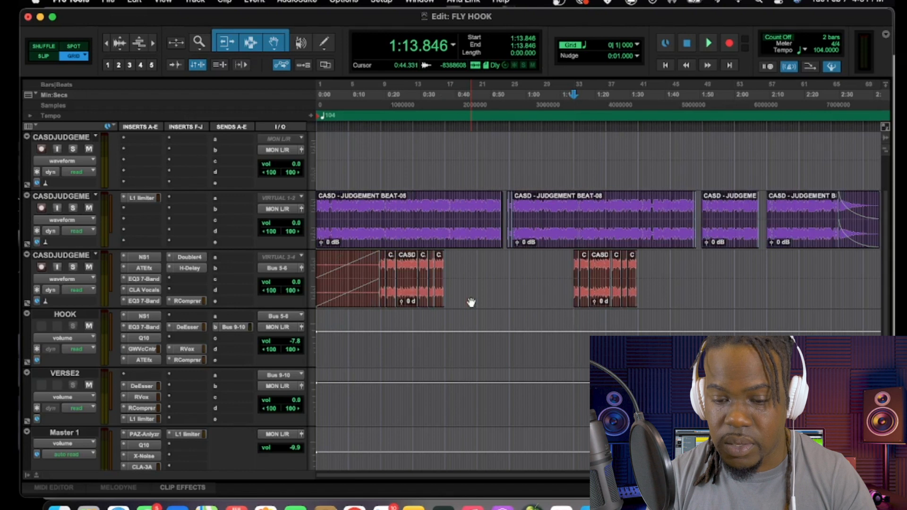
{"action": "key", "text": "r"}
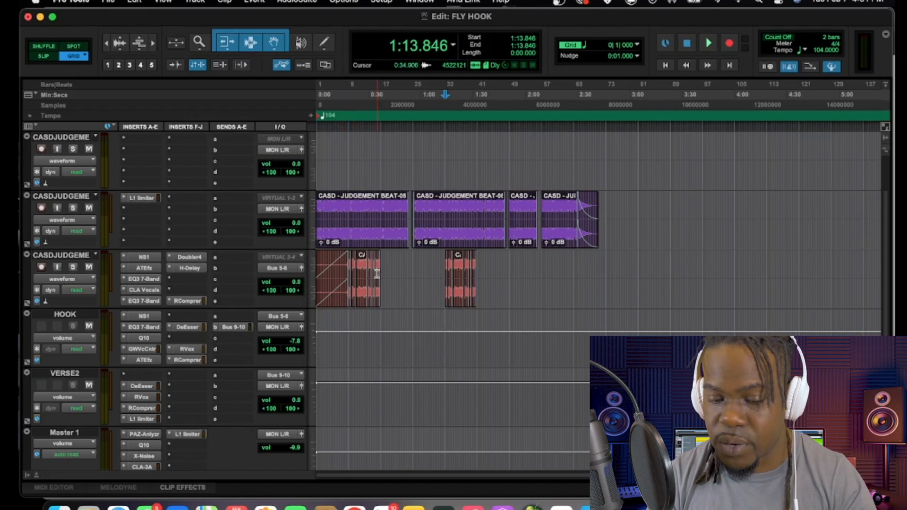
{"action": "key", "text": "super+bracketright"}
{"action": "key", "text": "super+bracketright"}
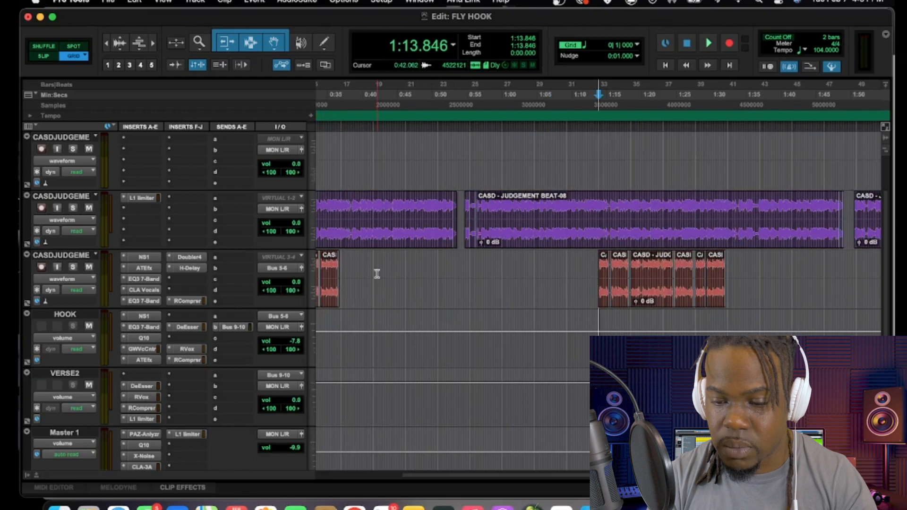
{"action": "key", "text": "super+bracketleft"}
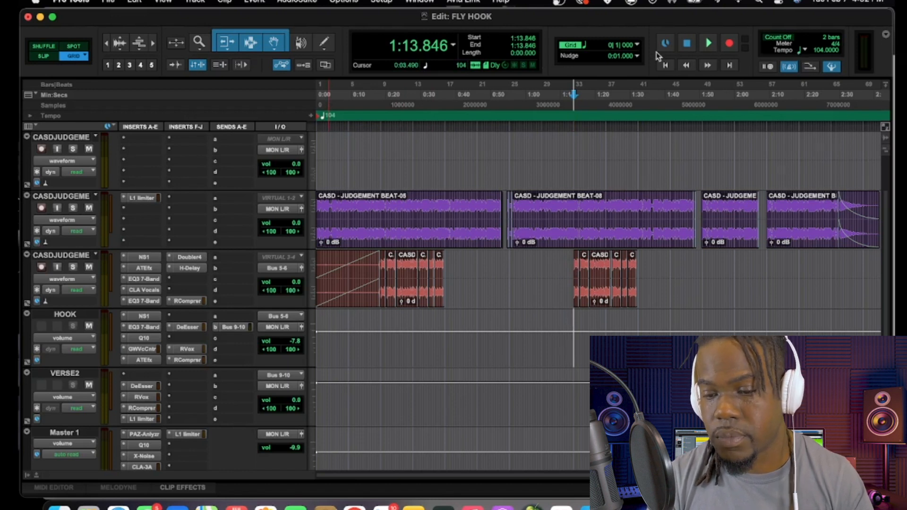
- Switch the grid value to 1/2 note and back to 1/4 note
{"action": "left_click", "coordinate": [638, 45]}
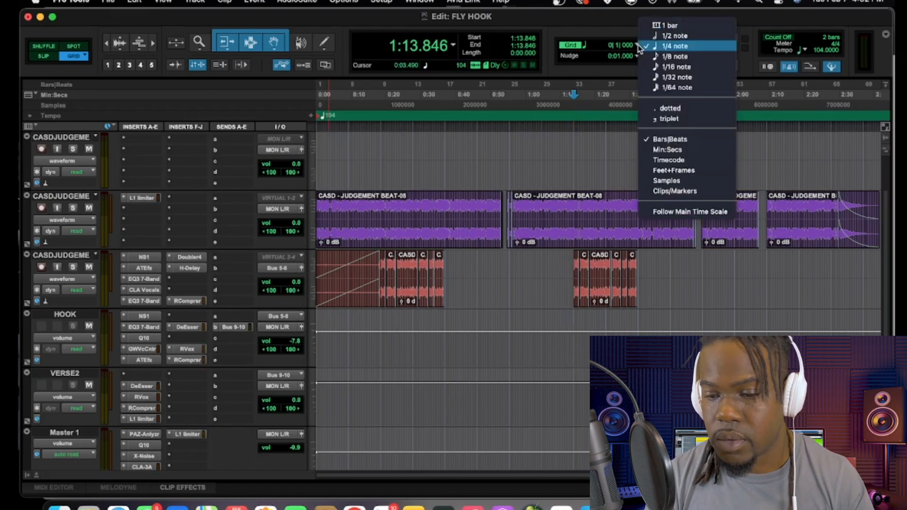
{"action": "left_click", "coordinate": [665, 35]}
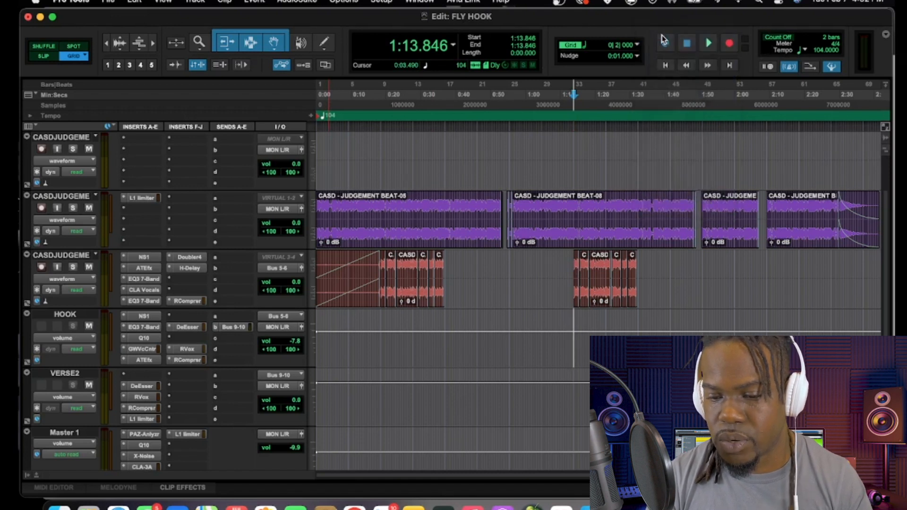
{"action": "left_click", "coordinate": [641, 44]}
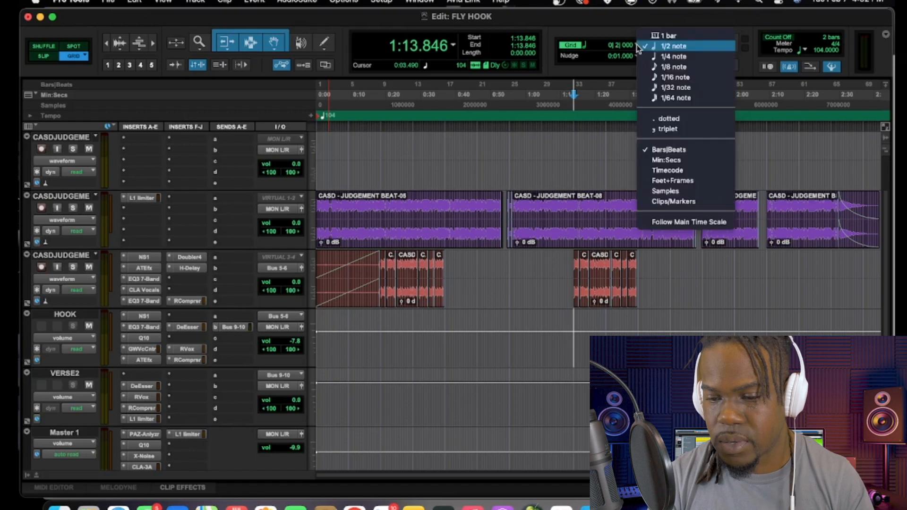
{"action": "left_click", "coordinate": [646, 55]}
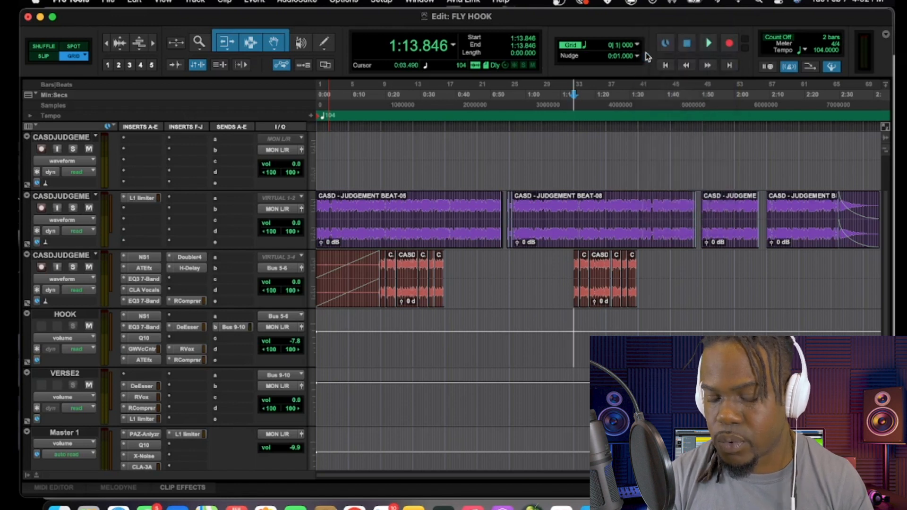